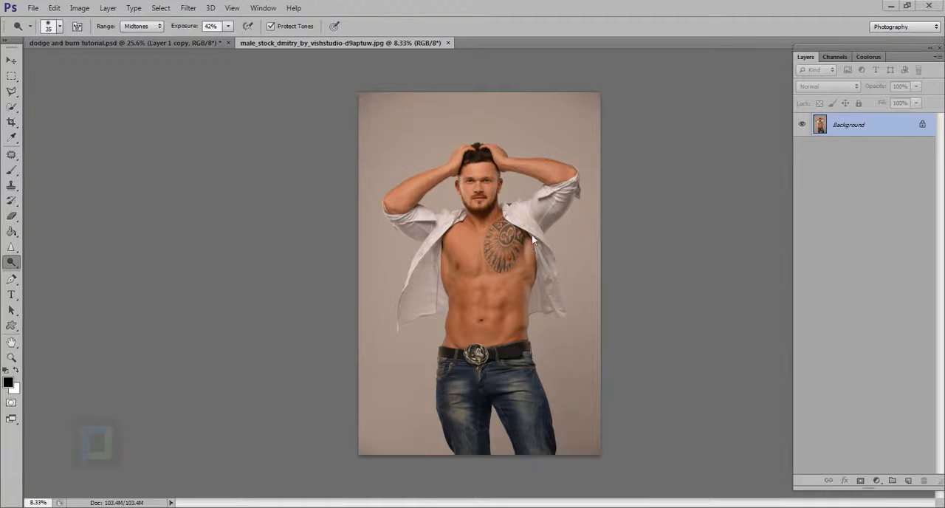
- Duplicate the Background layer and activate the Dodge tool
scroll(564, 219, up, 6)
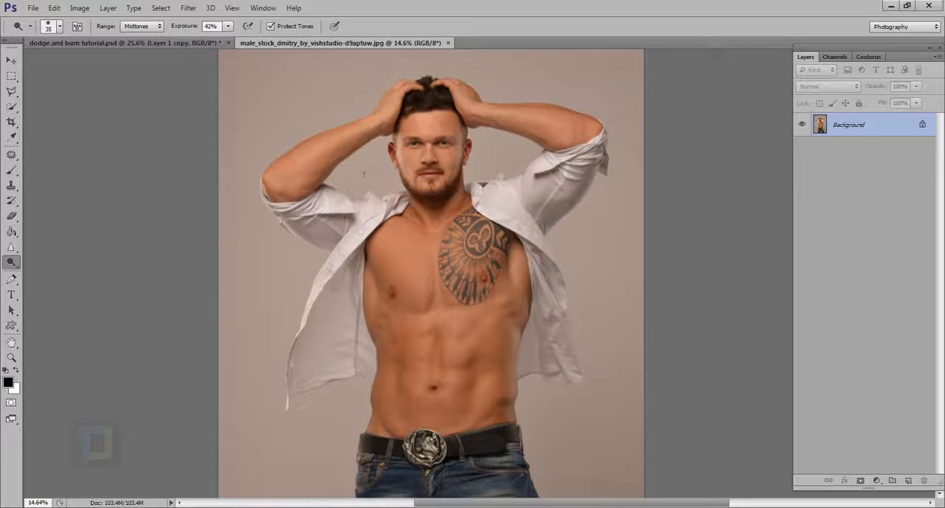
scroll(362, 160, down, 6)
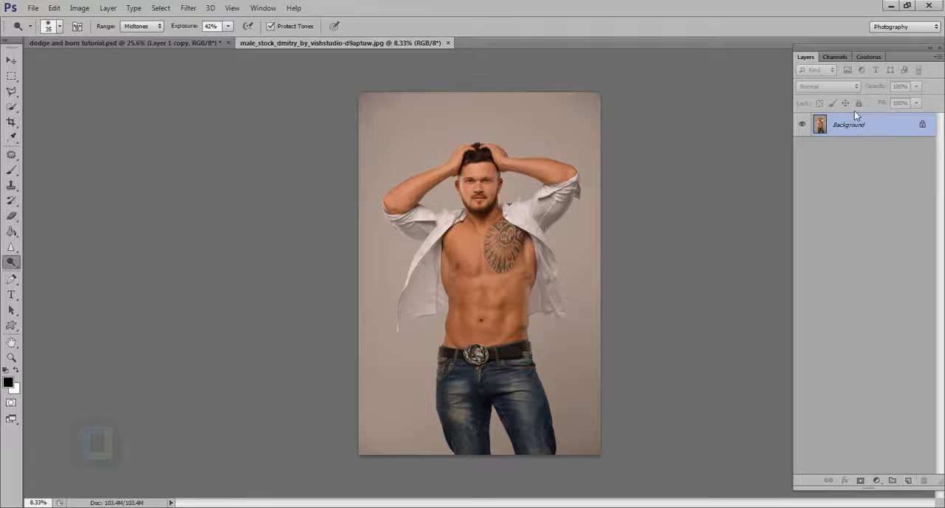
key(ctrl+j)
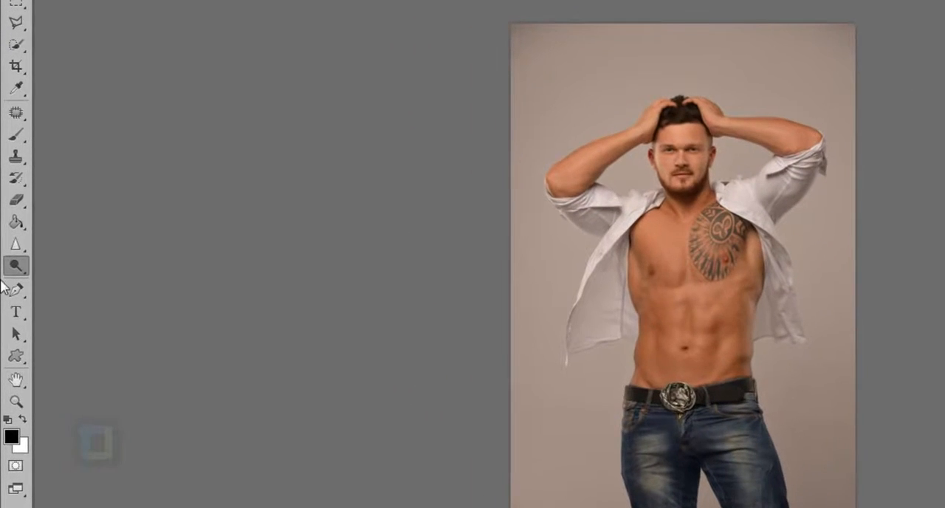
right_click(14, 264)
click(88, 265)
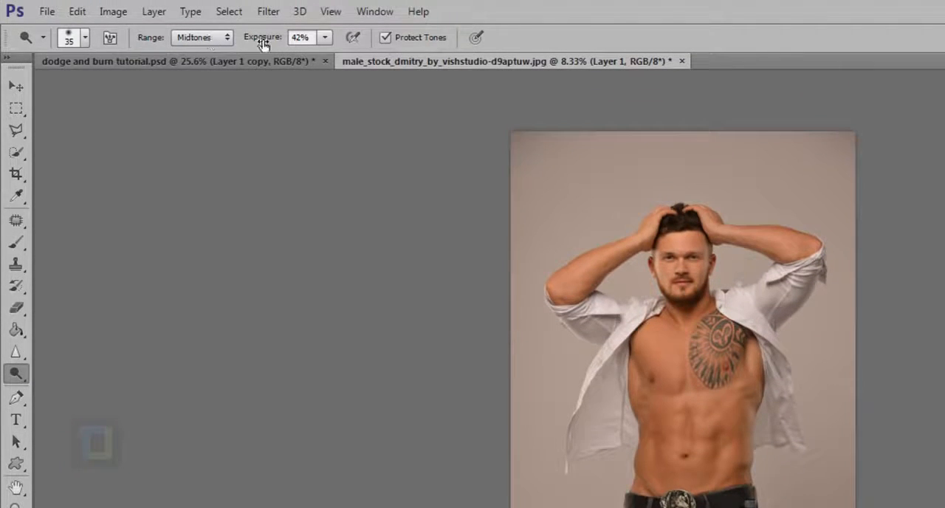
- Set the Dodge tool to 100% exposure with a soft 1300 px brush at 0% hardness
drag(255, 39, 432, 43)
right_click(636, 344)
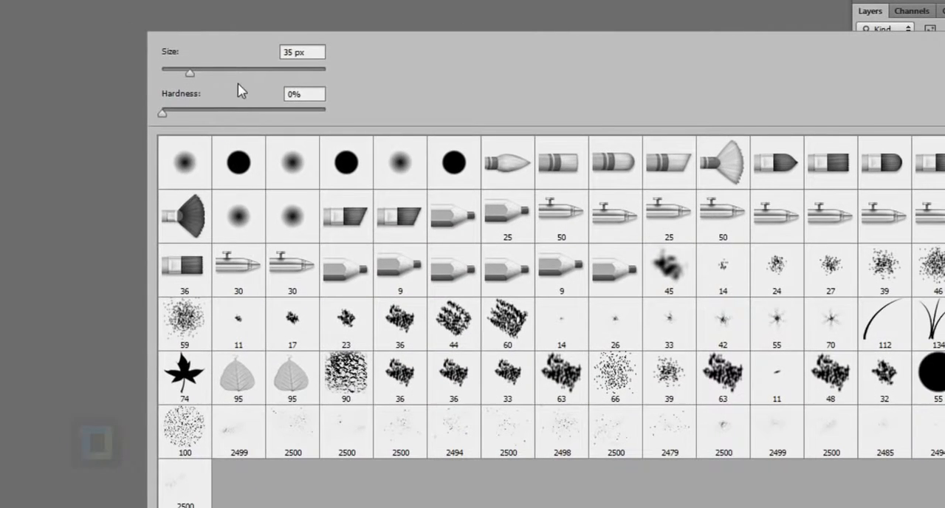
click(257, 72)
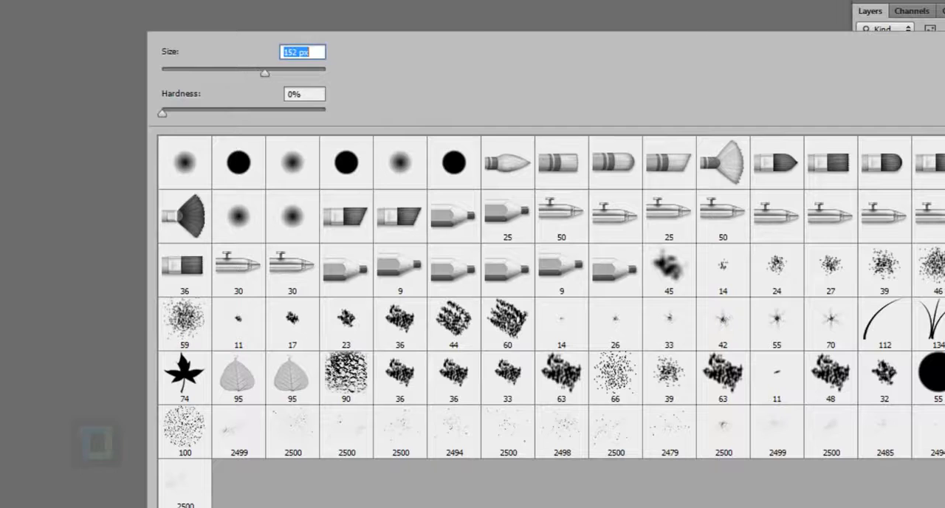
key(Return)
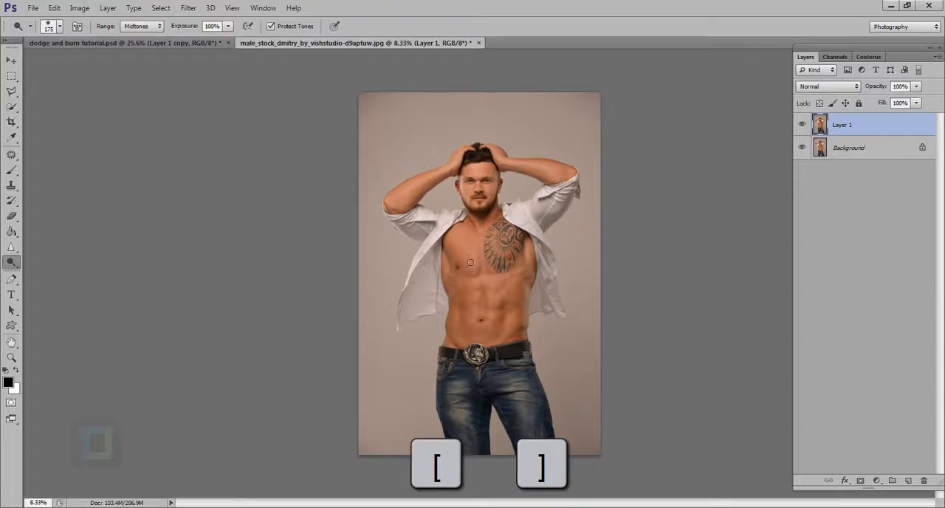
key(bracketright)
key(bracketright)
key(bracketright)
key(bracketright)
key(bracketright)
key(bracketright)
key(bracketright)
key(bracketright)
key(bracketright)
key(bracketright)
key(bracketright)
key(bracketright)
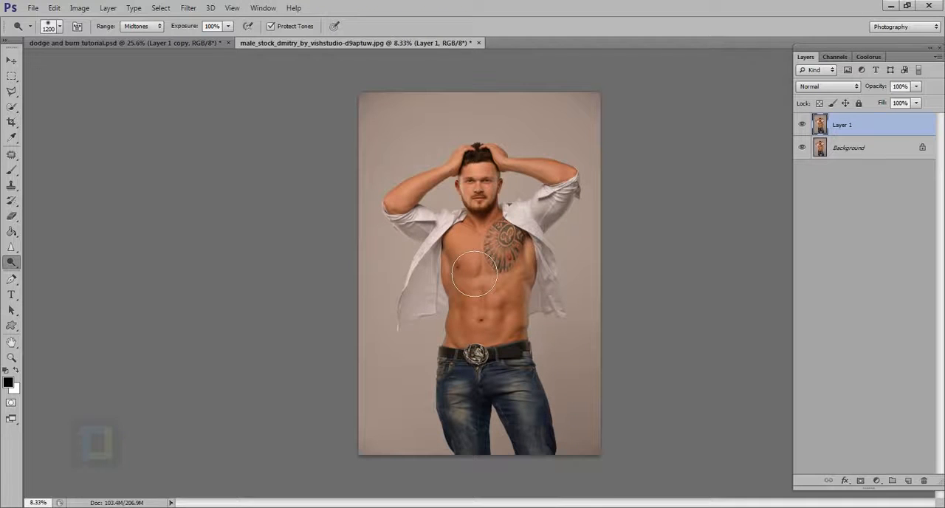
key(bracketright)
- Lighten the chest and abdomen on Layer 1 with the Dodge tool and compare the result with the original
mouse_move(479, 256)
mouse_down()
mouse_move(461, 296)
mouse_move(460, 347)
mouse_move(480, 315)
mouse_move(467, 226)
mouse_move(464, 295)
mouse_move(477, 362)
mouse_up()
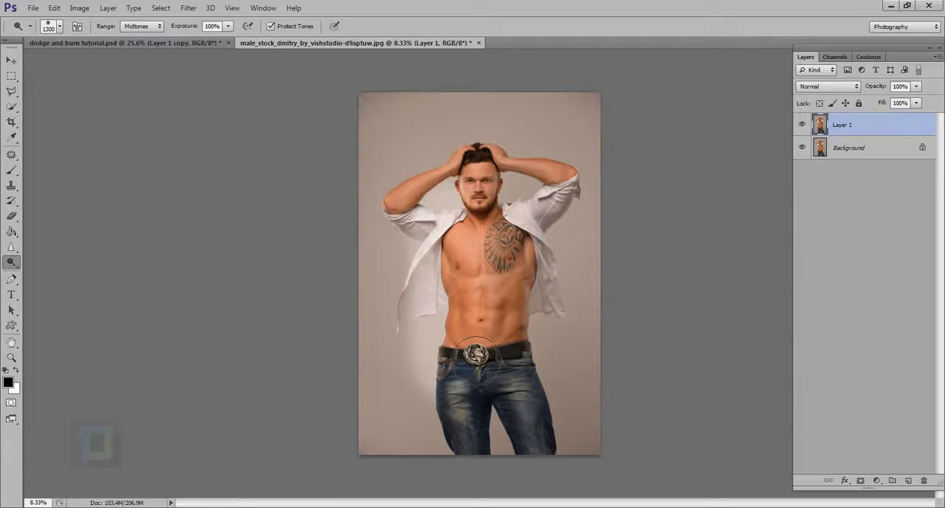
click(803, 124)
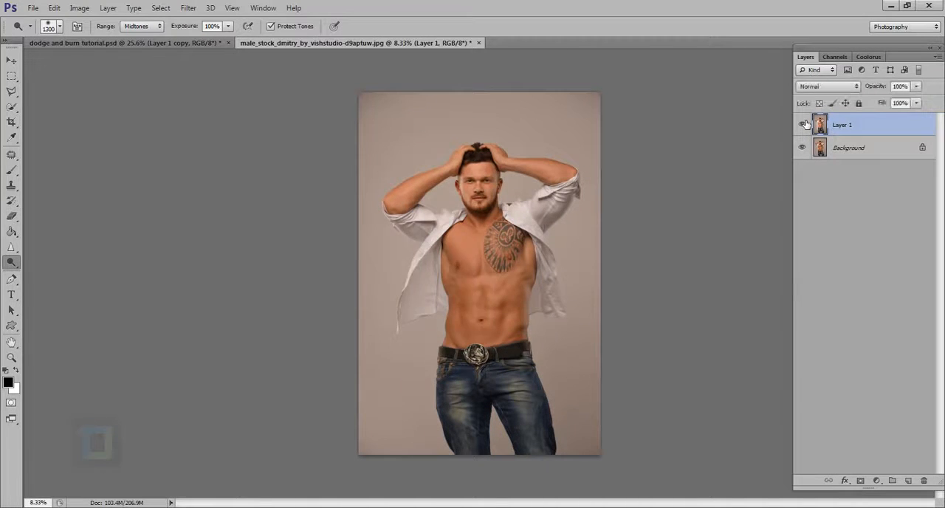
click(803, 124)
scroll(438, 259, up, 4)
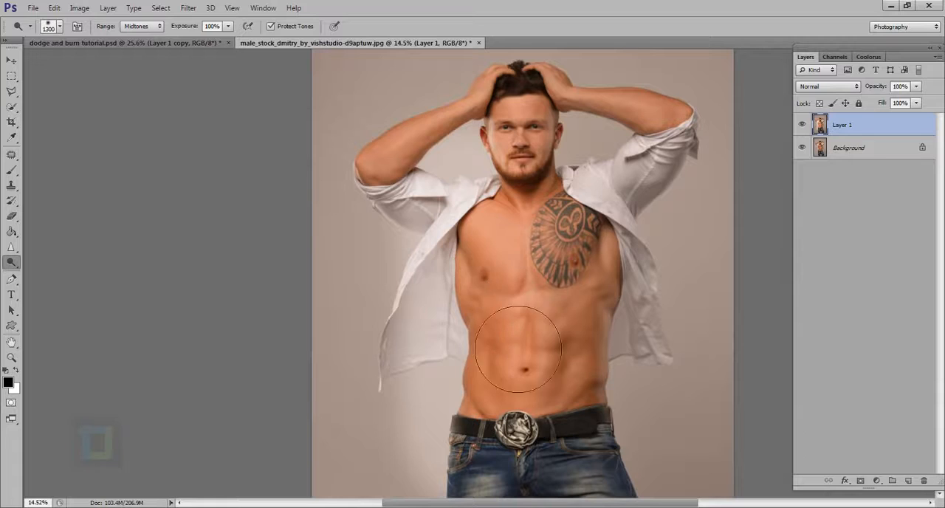
mouse_move(479, 247)
mouse_down()
mouse_move(517, 428)
mouse_move(510, 456)
mouse_up()
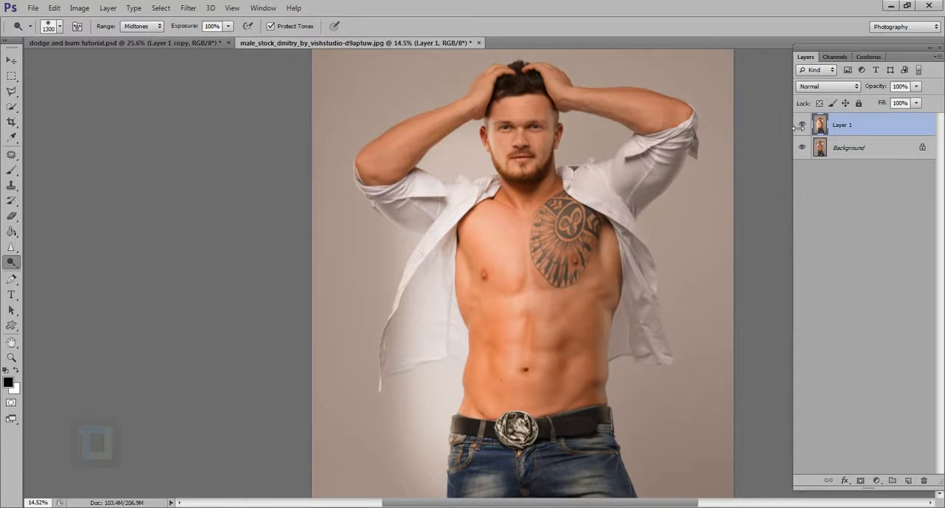
click(803, 124)
click(802, 124)
scroll(601, 217, down, 4)
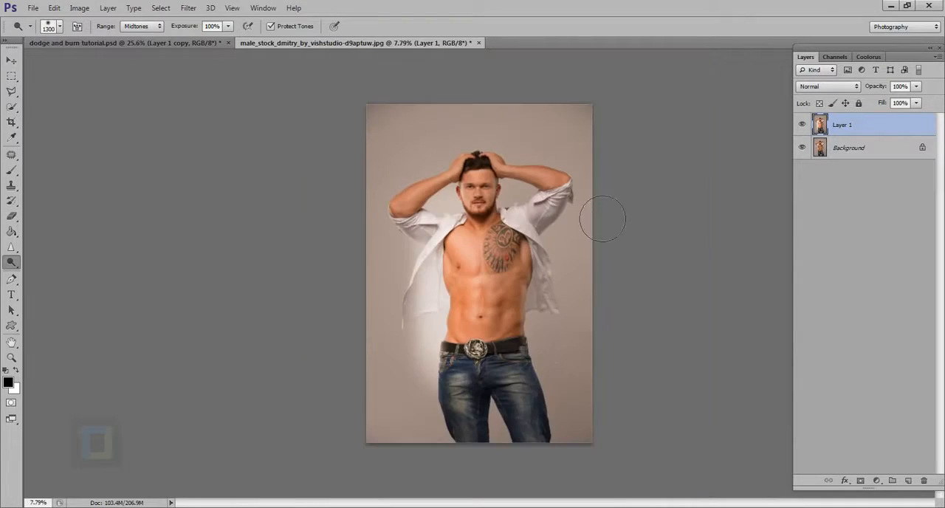
- Set the Burn tool to Midtones, 100% exposure and a 1300 px brush, and darken the tattooed side of the torso
drag(12, 270, 44, 274)
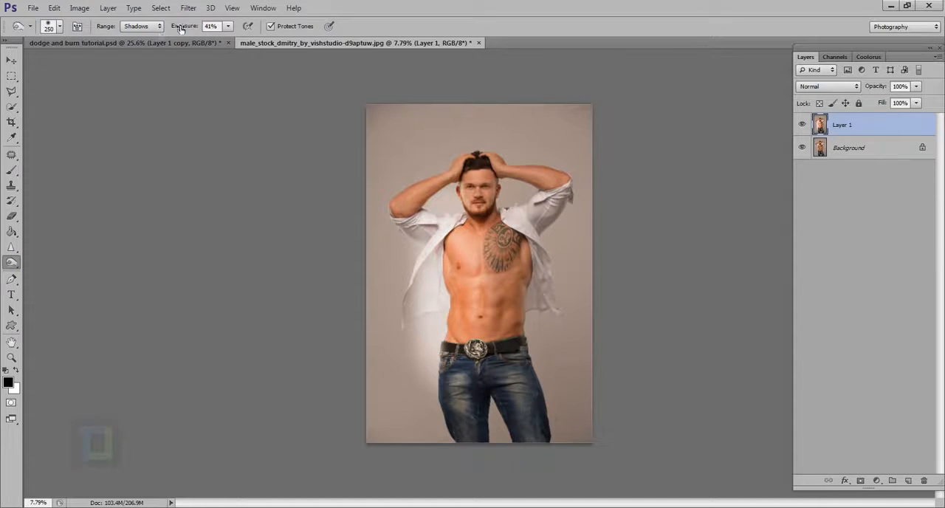
drag(181, 28, 189, 8)
click(148, 26)
click(137, 44)
key(bracketright)
key(bracketright)
key(bracketright)
key(bracketright)
key(bracketright)
key(bracketright)
key(bracketright)
key(bracketright)
key(bracketright)
key(bracketright)
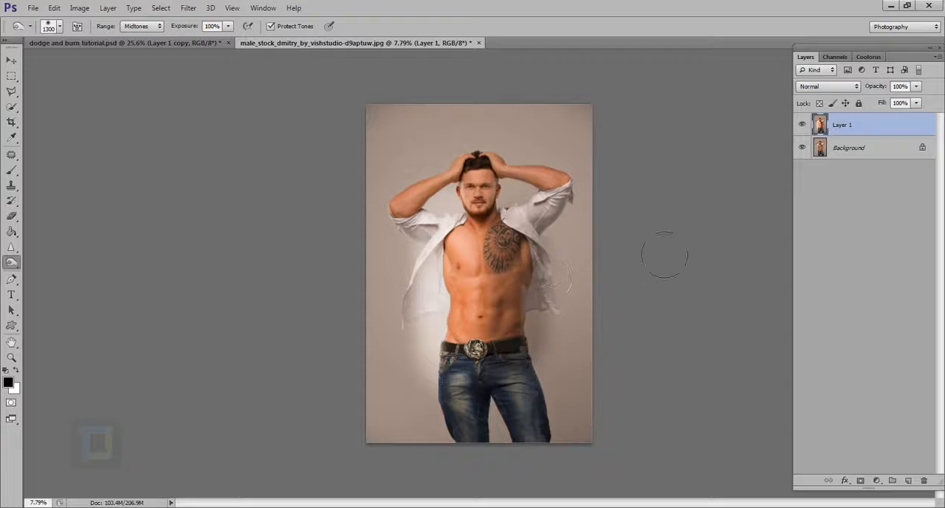
- Compare Layer 1 with the original by toggling its visibility, and delete the layer
click(804, 125)
click(804, 126)
key(Delete)
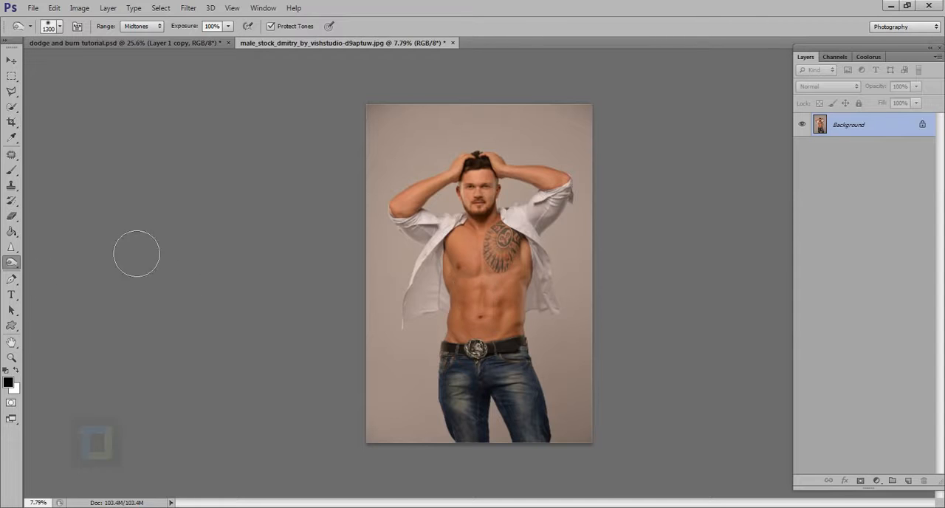
- Lighten the upper abdominal muscle below the tattoo with the Dodge tool, using a 300 px brush
right_click(9, 264)
click(61, 261)
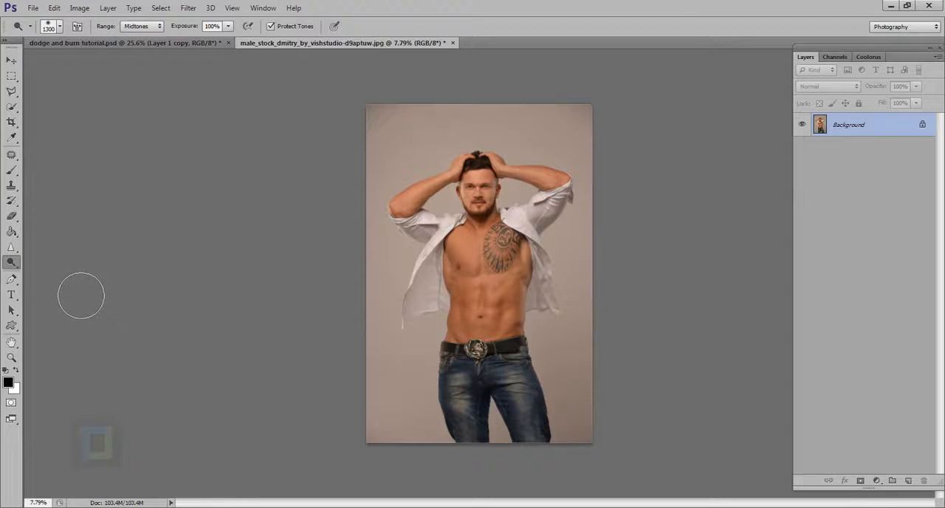
right_click(19, 258)
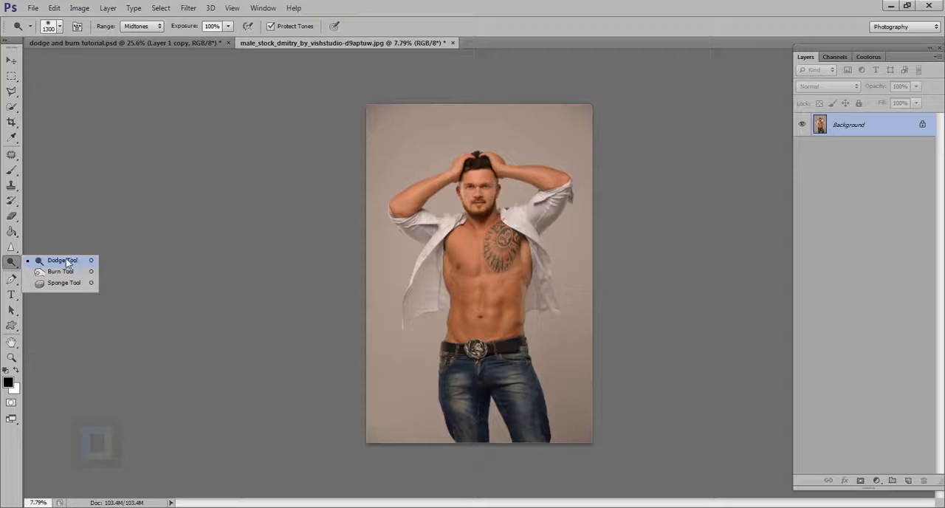
click(62, 261)
scroll(466, 293, up, 5)
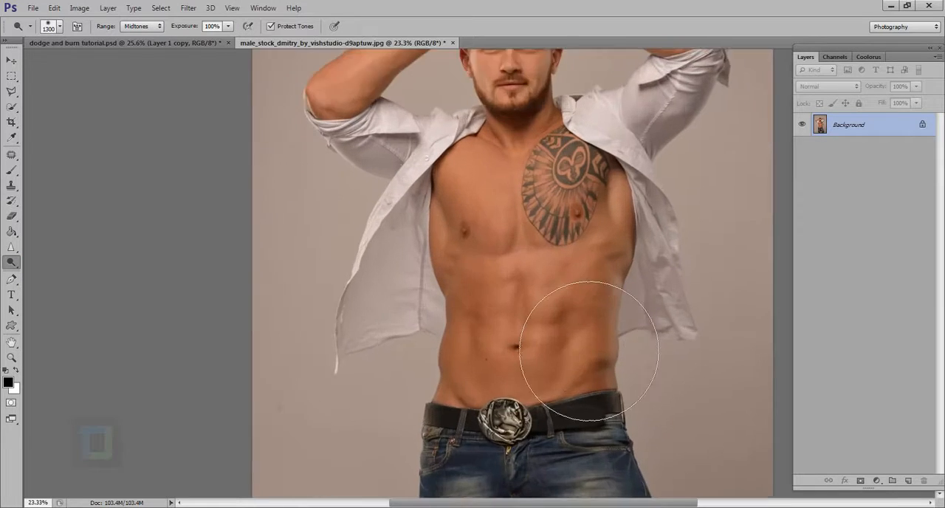
key(bracketleft)
key(bracketleft)
key(bracketleft)
key(bracketleft)
key(bracketleft)
key(bracketleft)
key(bracketleft)
key(bracketleft)
key(bracketleft)
scroll(578, 319, up, 4)
key(bracketleft)
key(bracketleft)
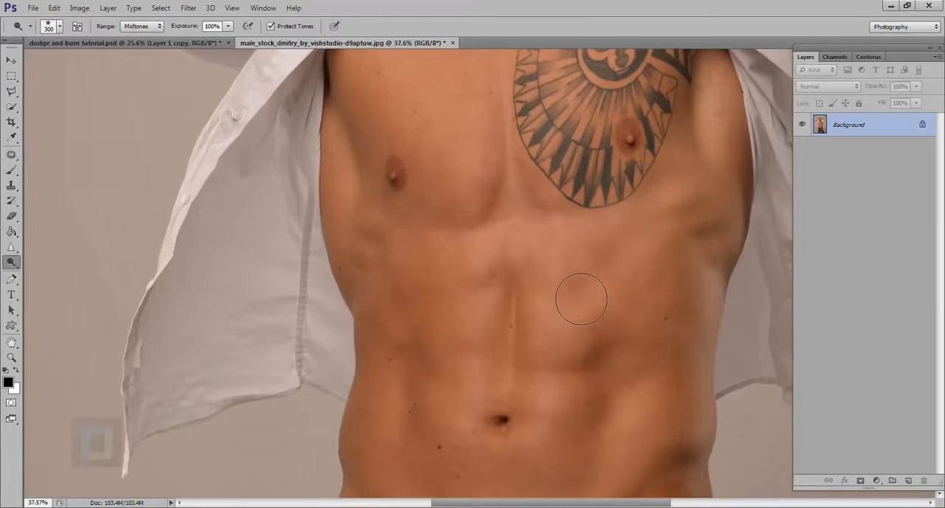
mouse_move(576, 270)
mouse_down()
mouse_move(565, 276)
mouse_move(559, 266)
mouse_move(574, 288)
mouse_move(600, 285)
mouse_up()
- With a 90 px brush, darken the lower edge of the lightened abdominal muscle by temporarily burning, and dodge its centre brighter
key(bracketleft)
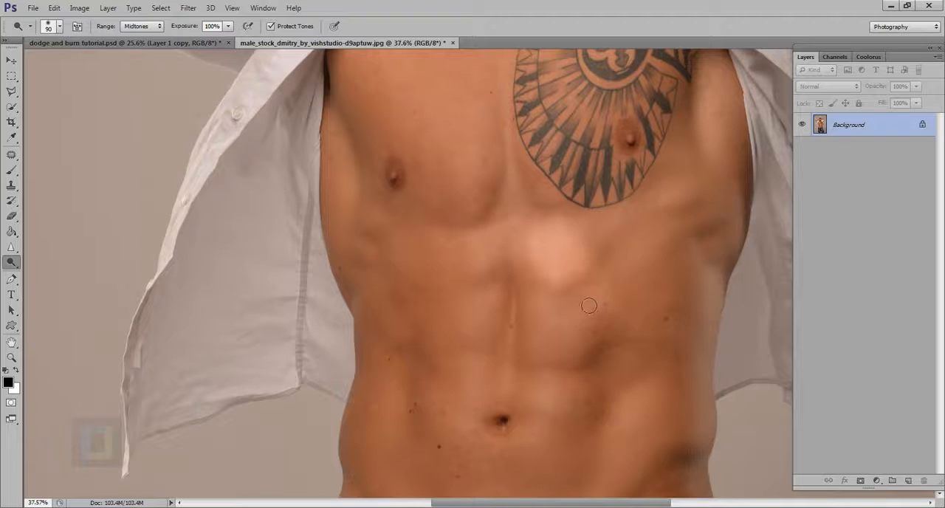
key(alt)
key(alt)
drag(604, 289, 521, 286)
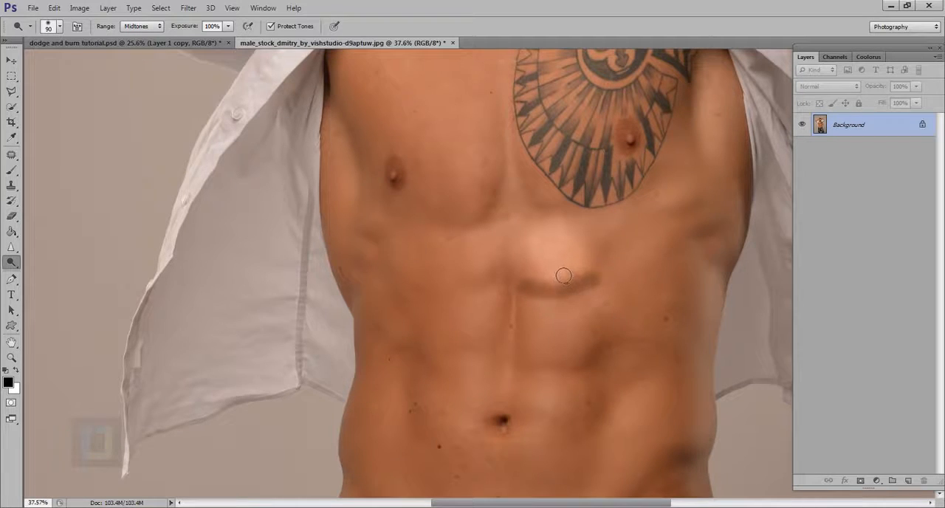
mouse_move(561, 259)
mouse_down()
mouse_move(561, 284)
mouse_move(551, 260)
mouse_move(561, 271)
mouse_move(571, 254)
mouse_move(572, 283)
mouse_move(604, 268)
mouse_up()
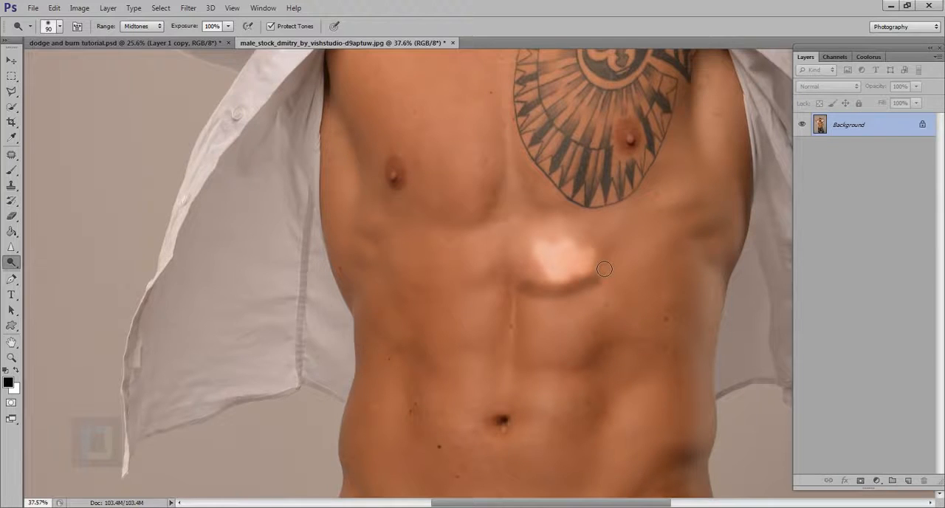
- Undo the dodge and burn strokes on the abdomen
scroll(597, 285, down, 5)
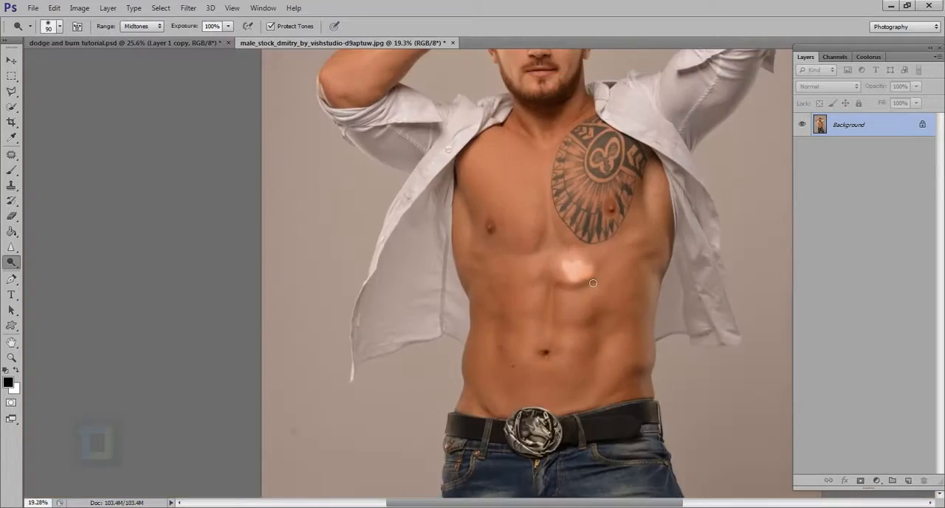
key(ctrl+z)
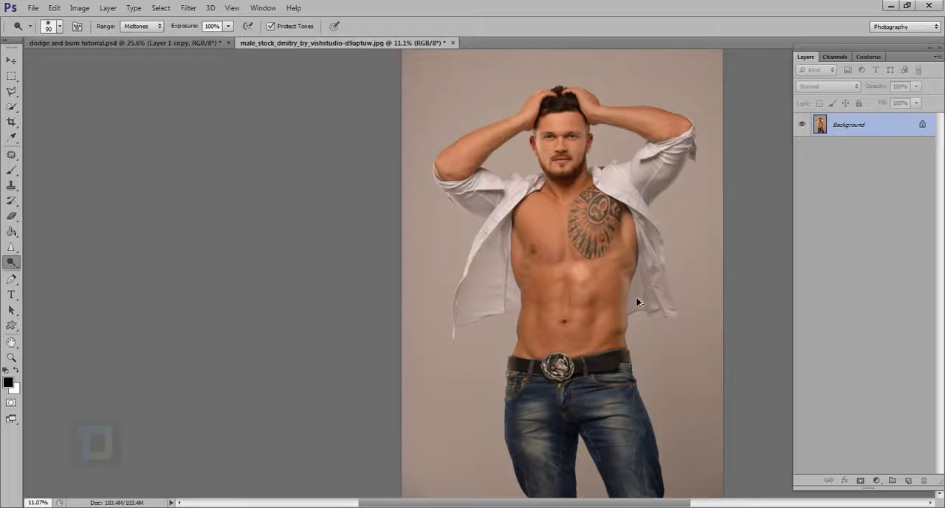
scroll(638, 300, down, 2)
scroll(559, 290, up, 2)
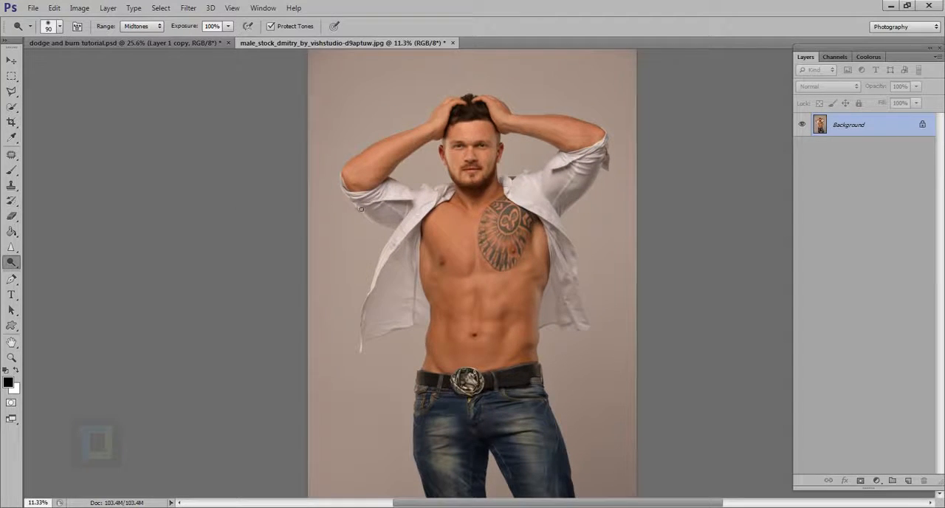
- Set the Dodge range to Highlights, enlarge the brush to 300 px, and lighten the centre of the forehead at full exposure
scroll(443, 121, up, 3)
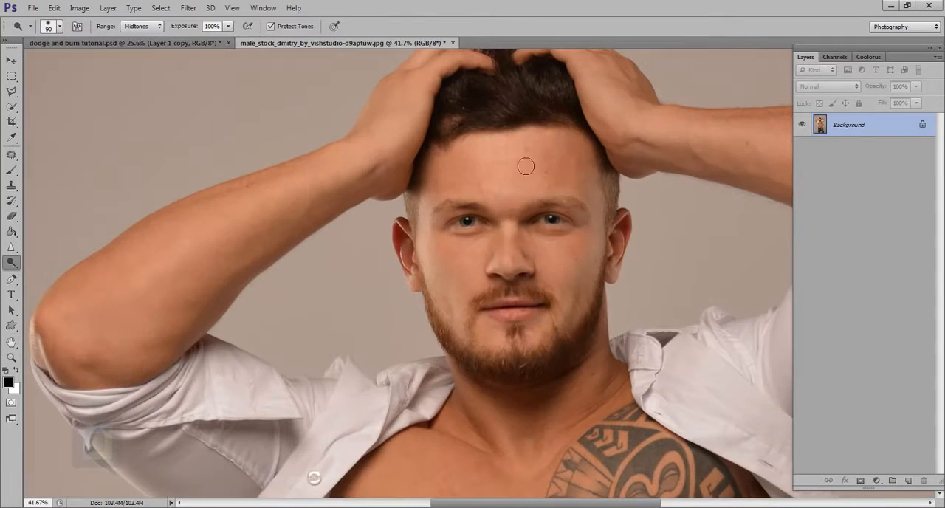
click(145, 27)
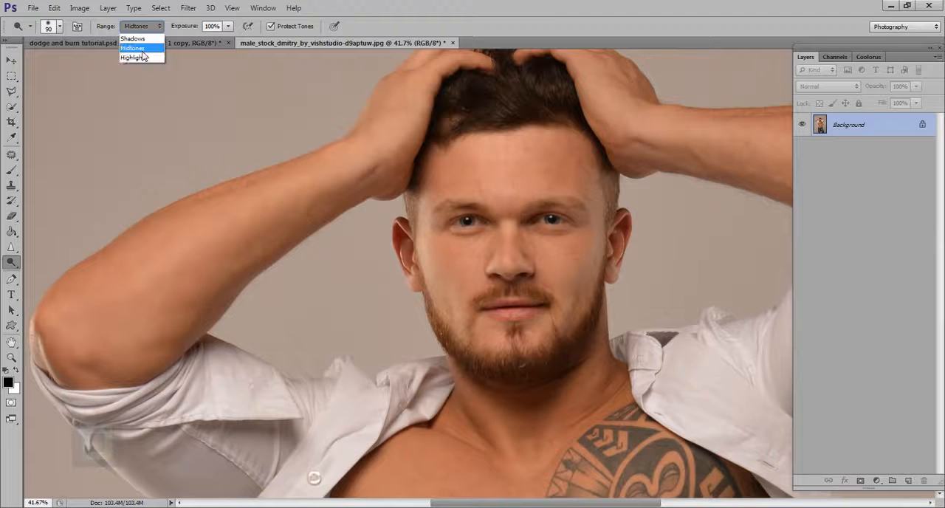
click(144, 57)
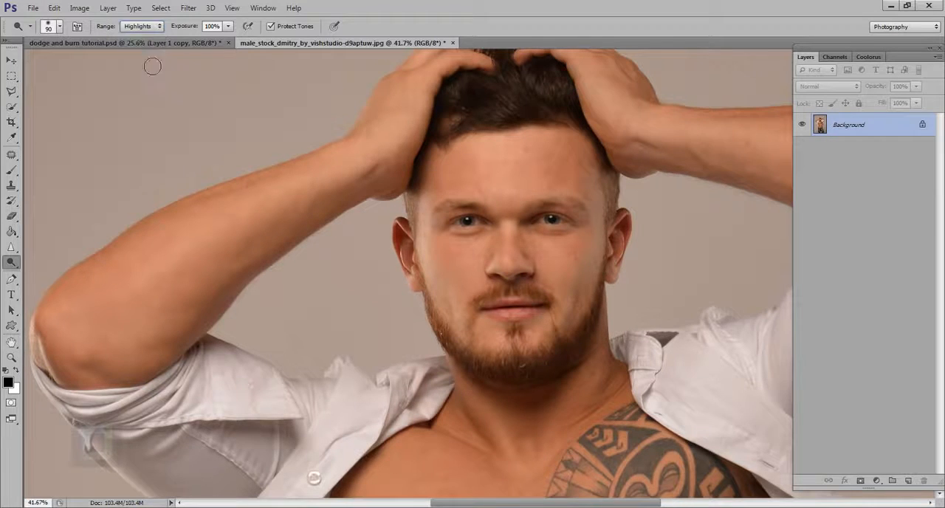
click(503, 173)
key(bracketright)
key(bracketright)
key(bracketright)
key(bracketright)
key(bracketright)
key(bracketright)
key(bracketright)
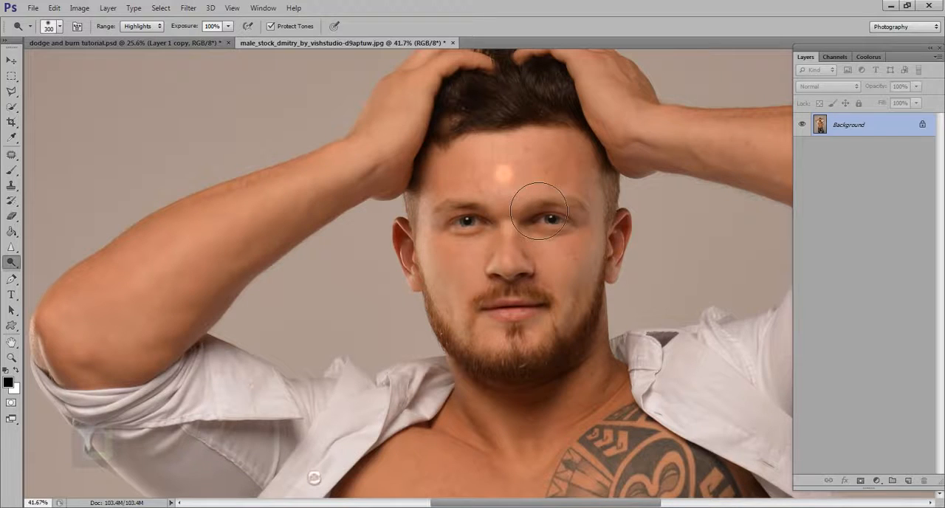
drag(504, 174, 524, 194)
- Undo the strong forehead stroke and lighten the middle of the forehead at 8% exposure instead
key(ctrl+z)
drag(195, 28, 138, 27)
mouse_move(517, 177)
mouse_down()
mouse_move(528, 211)
mouse_move(538, 186)
mouse_move(540, 207)
mouse_move(540, 190)
mouse_up()
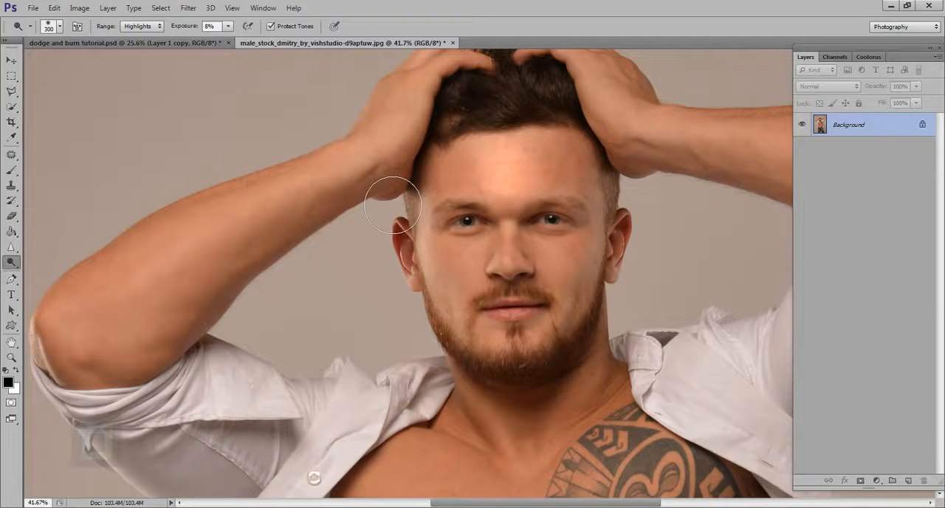
- Set the Dodge range to Shadows and lighten across the forehead towards the temple on the tattooed side
click(144, 28)
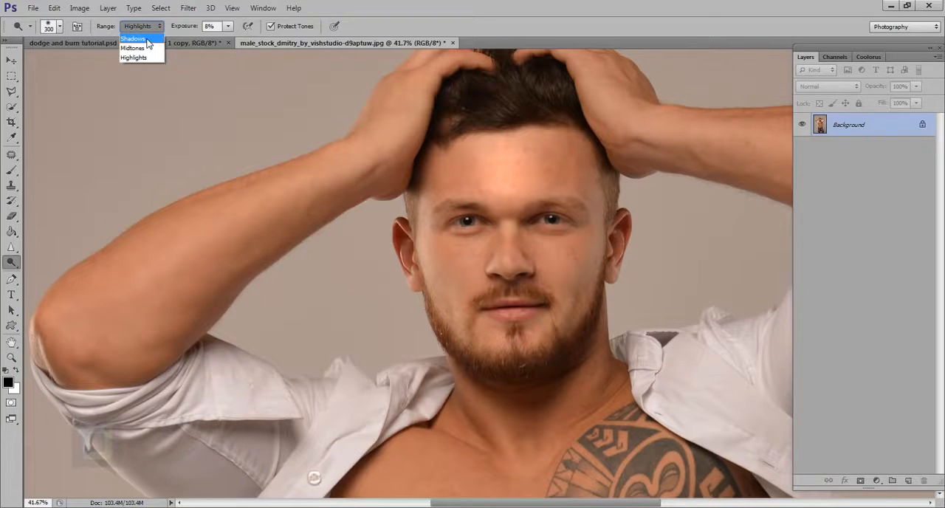
click(148, 39)
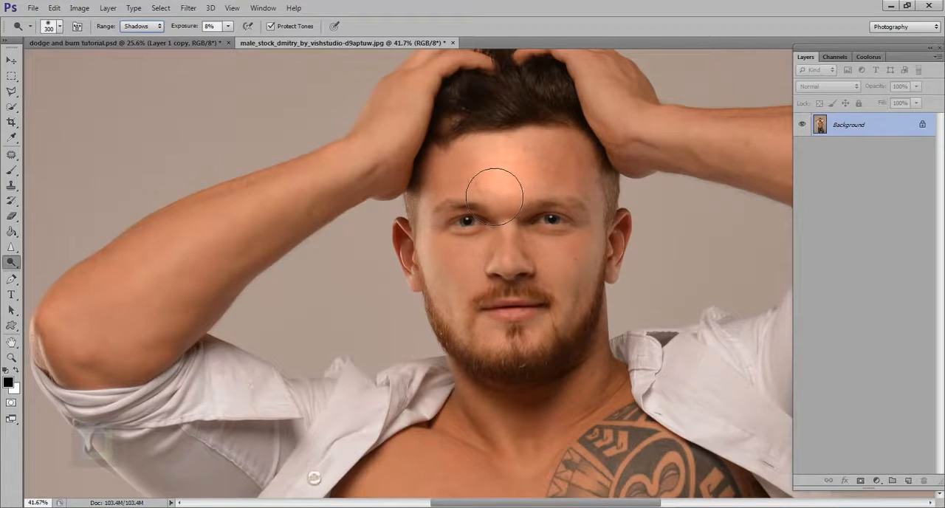
mouse_move(494, 196)
mouse_down()
mouse_move(481, 200)
mouse_move(557, 186)
mouse_move(617, 198)
mouse_move(605, 195)
mouse_up()
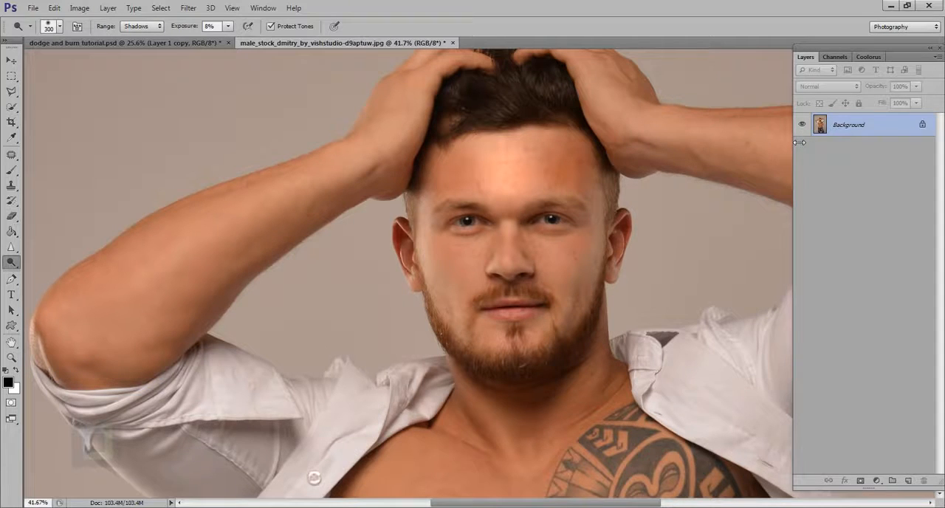
- Try the Shadows-range dodge across the figure on a duplicate of the Background layer, and undo it
key(ctrl+j)
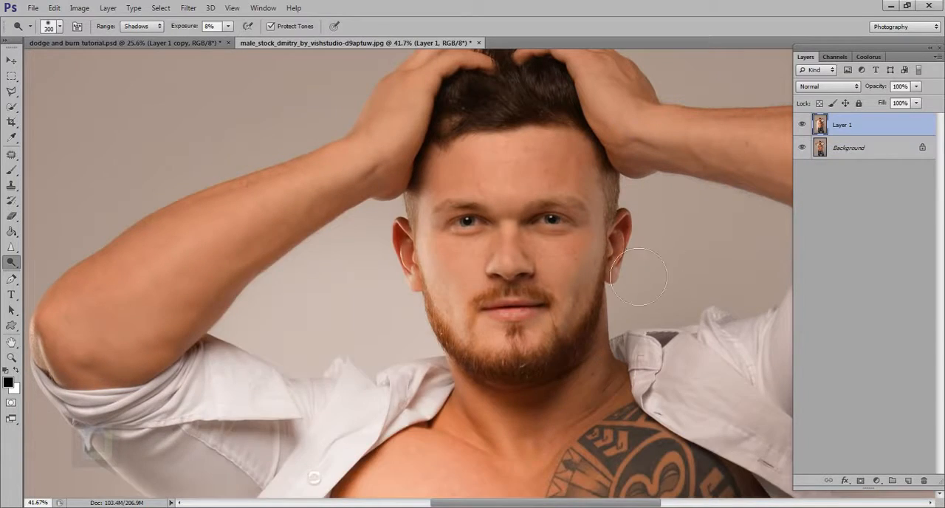
scroll(614, 256, down, 5)
key(ctrl+z)
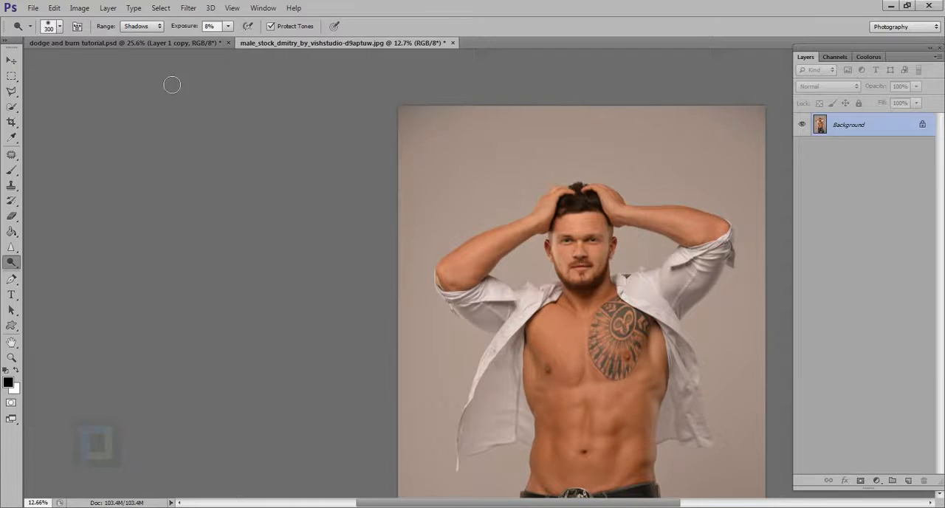
- Lighten the chest beside the tattoo with the Shadows-range dodge at 8% exposure, and again with the exposure raised to 96%
scroll(525, 201, up, 3)
scroll(516, 241, down, 4)
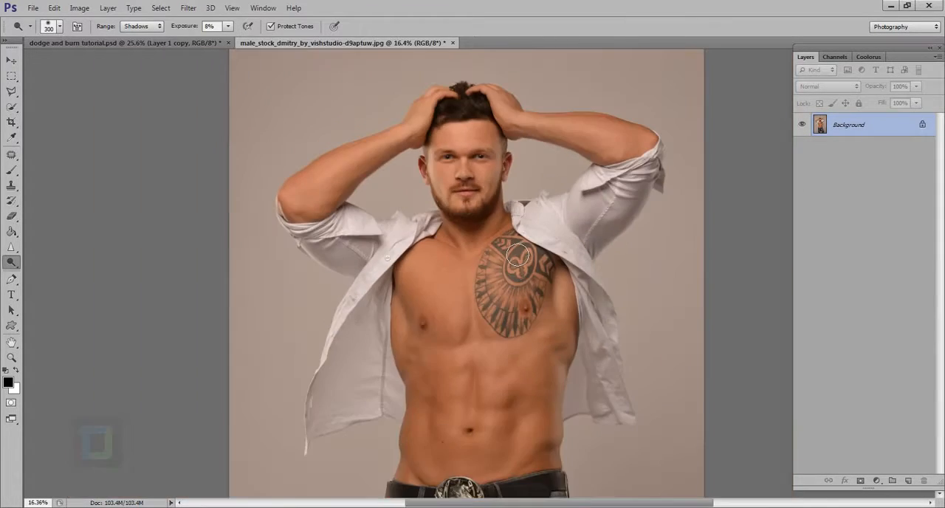
scroll(516, 241, down, 1)
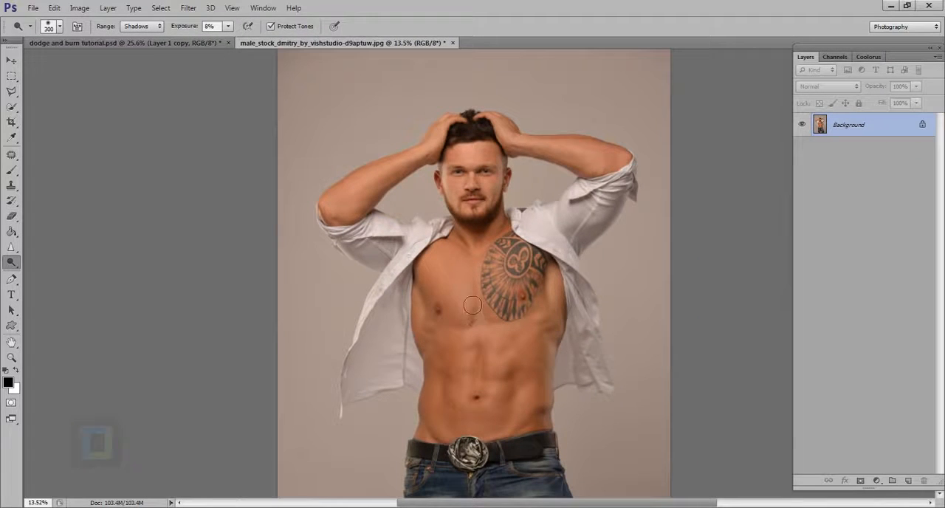
scroll(477, 301, up, 5)
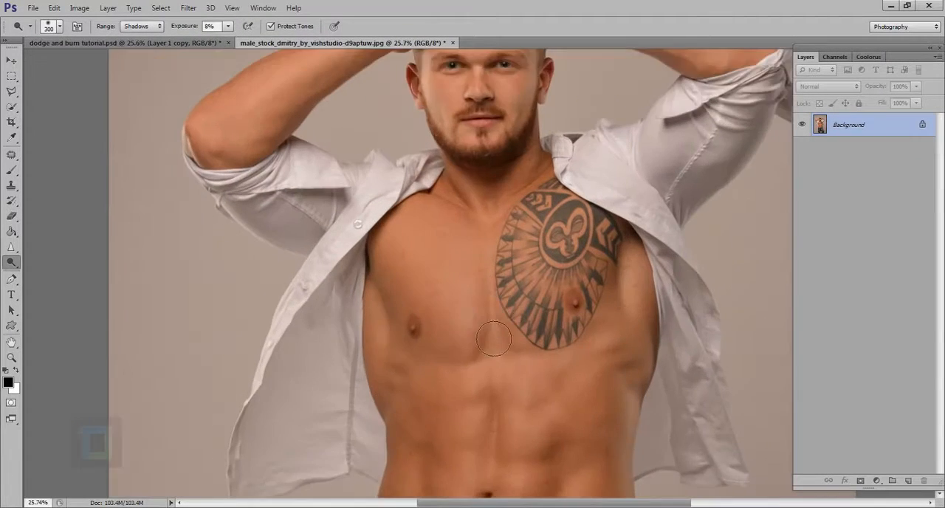
mouse_move(478, 327)
mouse_down()
mouse_move(464, 280)
mouse_move(469, 346)
mouse_move(455, 280)
mouse_move(483, 365)
mouse_move(459, 273)
mouse_up()
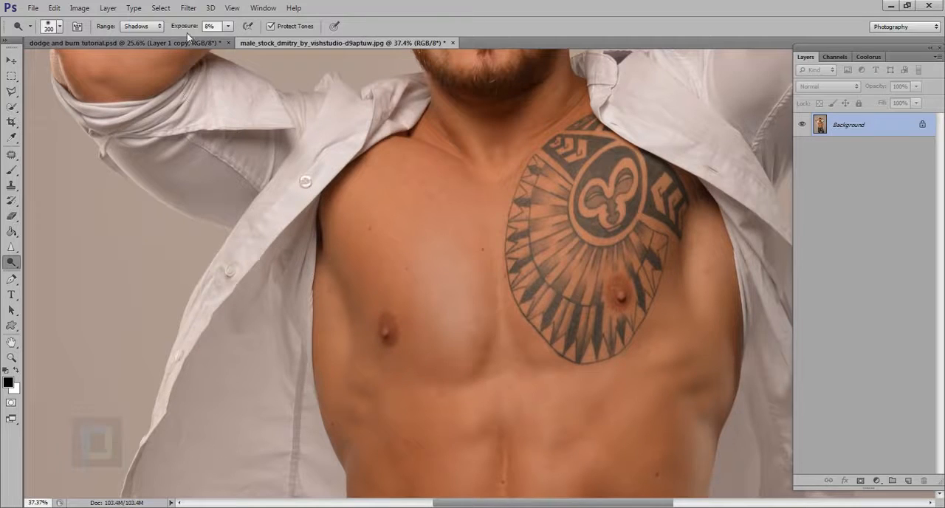
drag(181, 28, 231, 29)
mouse_move(500, 338)
mouse_down()
mouse_move(470, 293)
mouse_move(491, 375)
mouse_move(481, 308)
mouse_move(479, 332)
mouse_up()
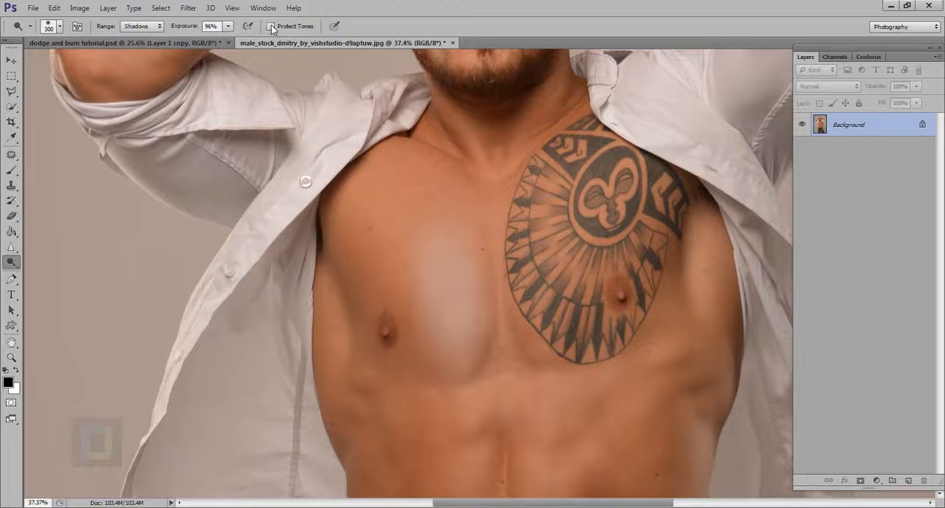
- Try dodging over the chest tattoo with Protect Tones turned off, and undo the chest strokes
mouse_move(575, 315)
mouse_down()
mouse_move(574, 242)
mouse_move(587, 385)
mouse_move(575, 293)
mouse_move(566, 317)
mouse_up()
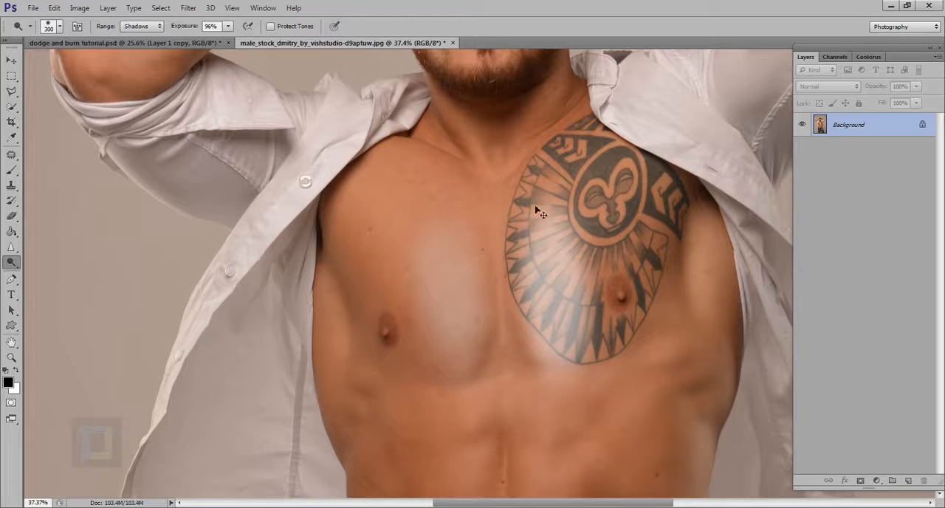
key(ctrl+alt+z)
key(ctrl+alt+z)
key(ctrl+alt+z)
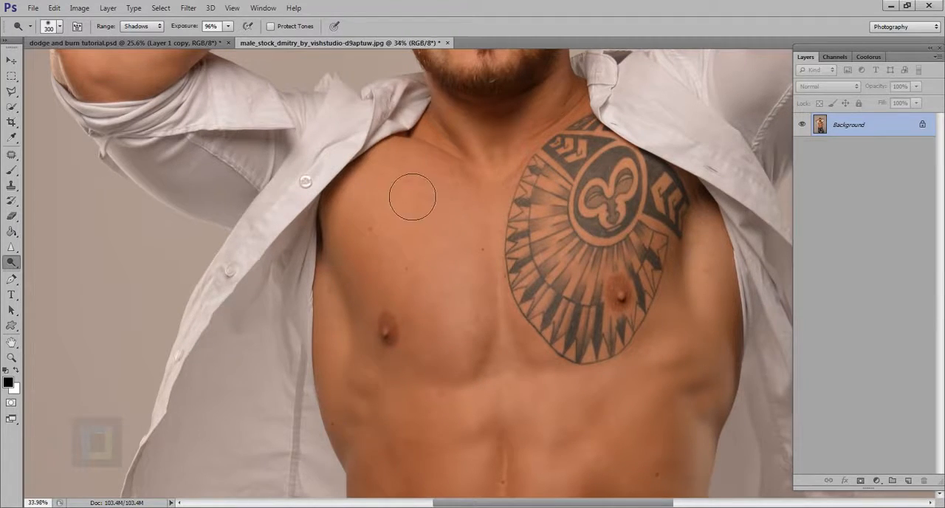
- Try dodging spots on the abdomen and chest at 96% exposure without Protect Tones, and undo them
scroll(408, 195, down, 2)
scroll(406, 195, down, 3)
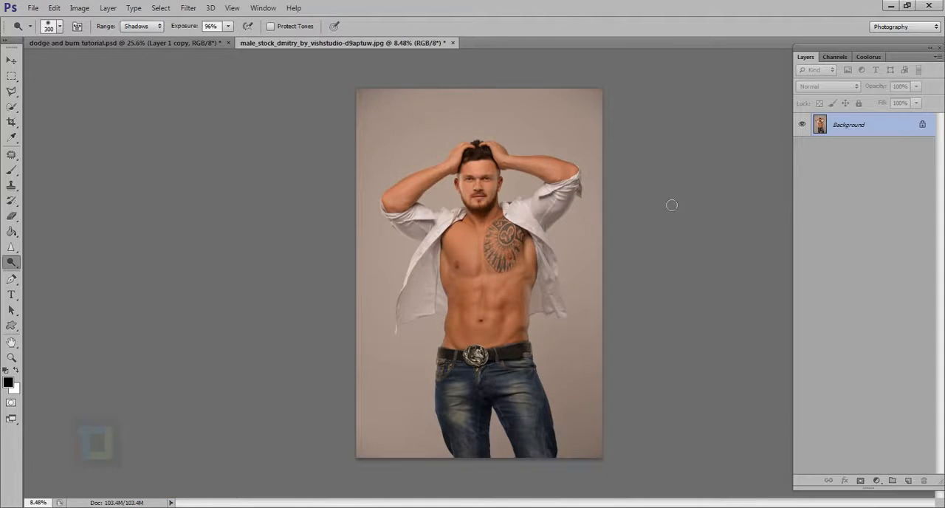
scroll(499, 322, up, 2)
drag(512, 305, 515, 301)
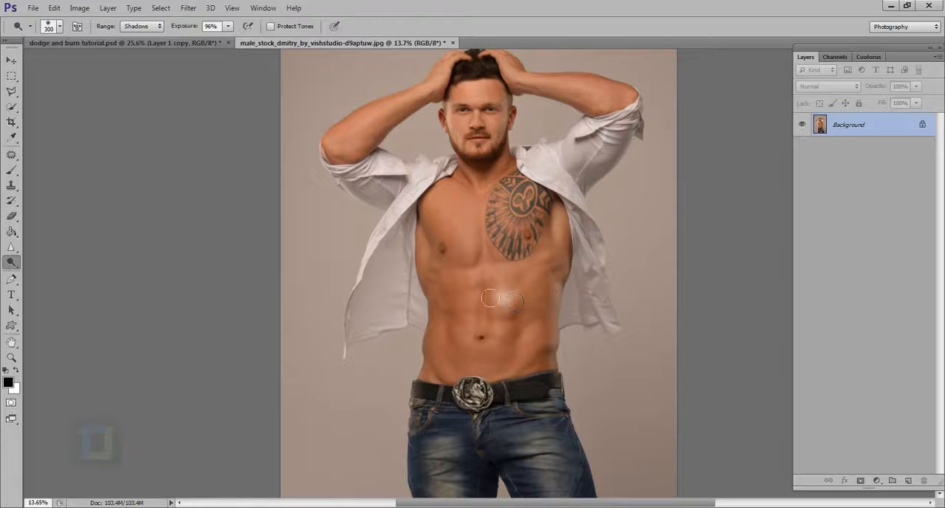
drag(472, 346, 456, 324)
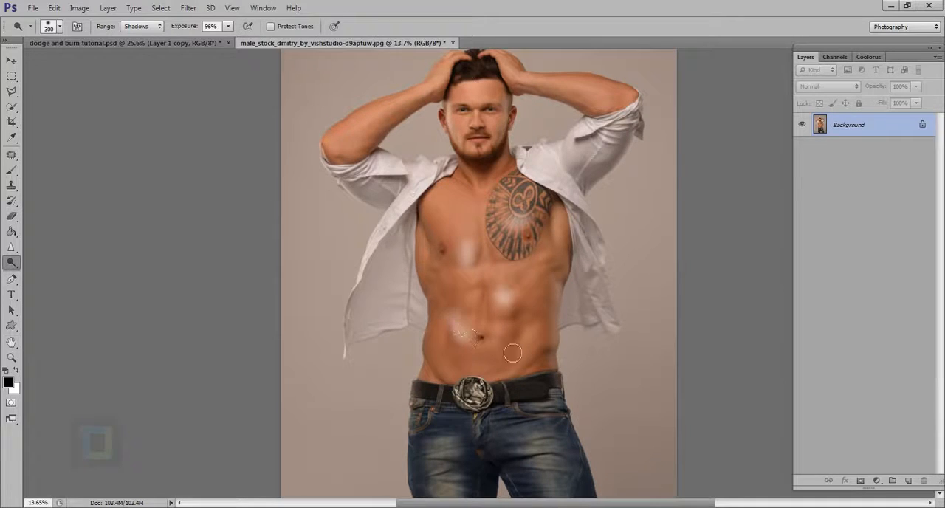
drag(513, 353, 509, 344)
key(ctrl+alt+z)
key(ctrl+alt+z)
key(ctrl+alt+z)
key(ctrl+alt+z)
key(ctrl+alt+z)
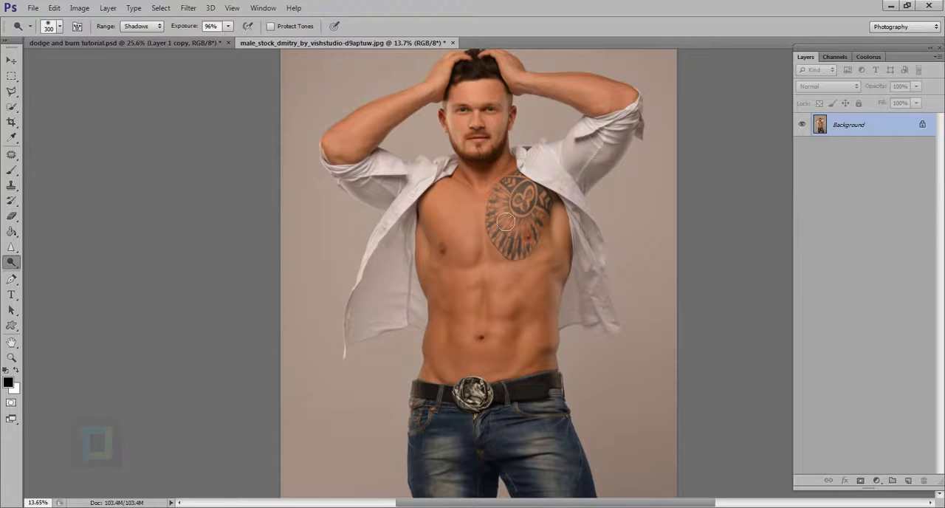
- Add a new layer above the Background and fill it with 50% Gray in Normal mode at 100% opacity
scroll(503, 213, down, 2)
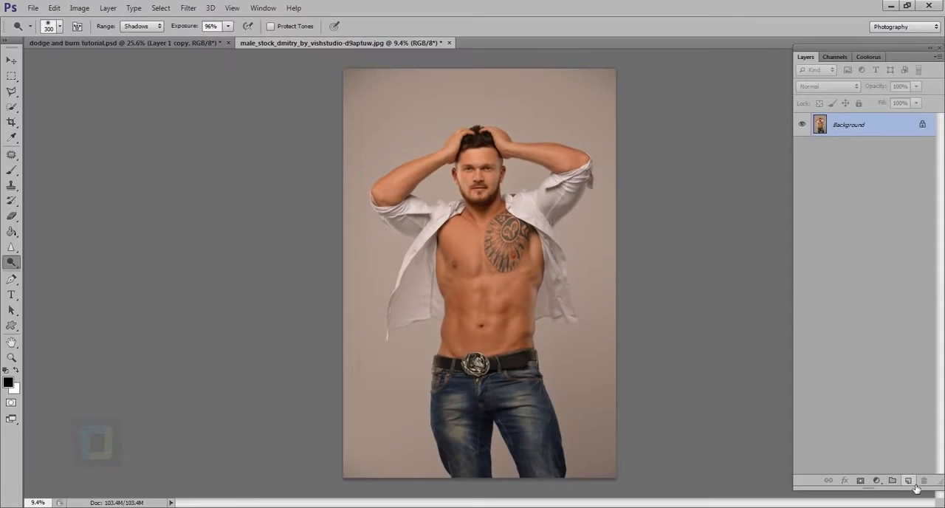
click(889, 466)
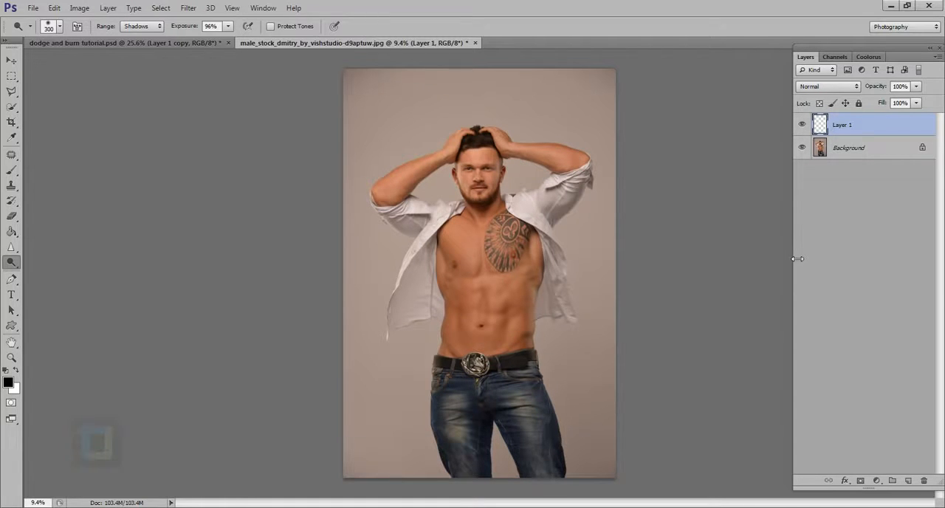
key(shift+BackSpace)
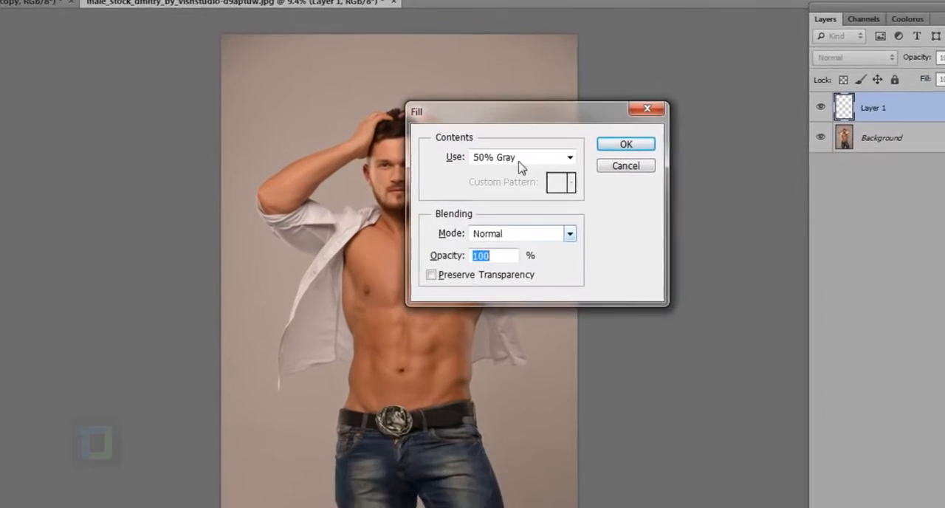
click(566, 161)
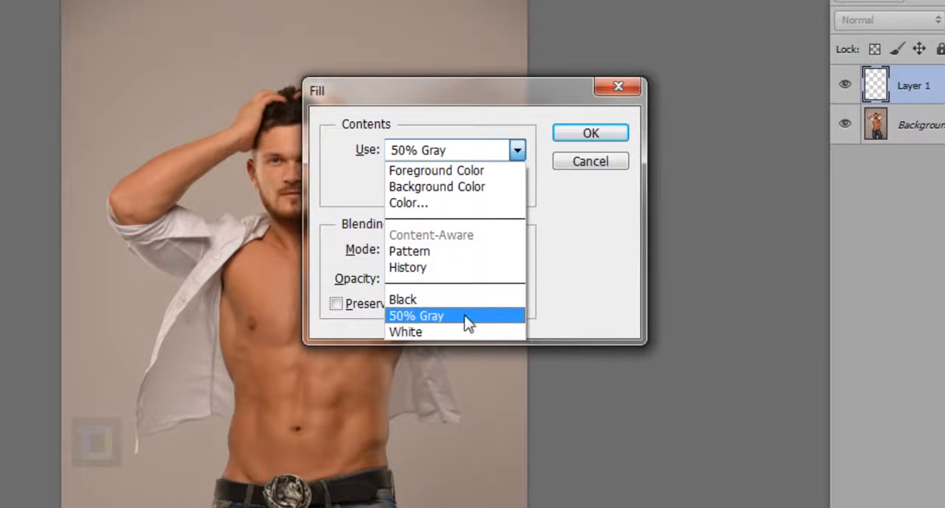
click(443, 320)
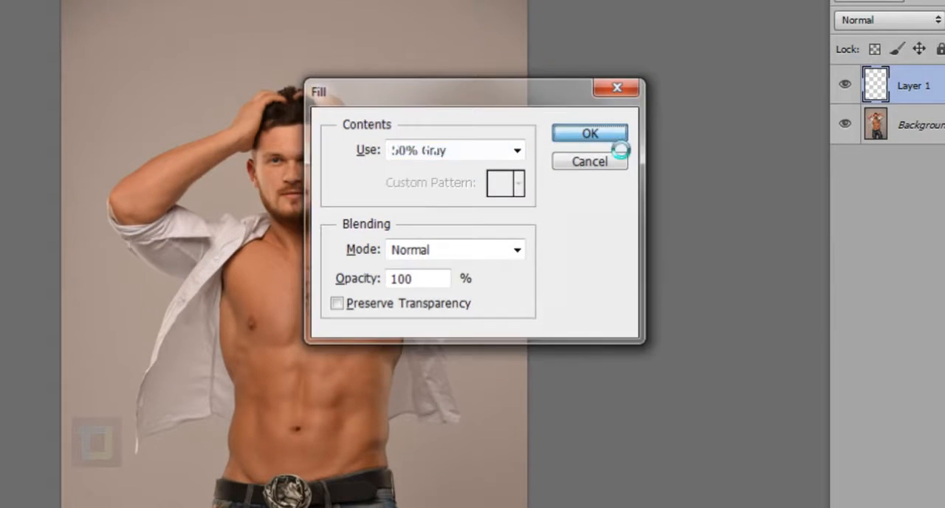
click(613, 135)
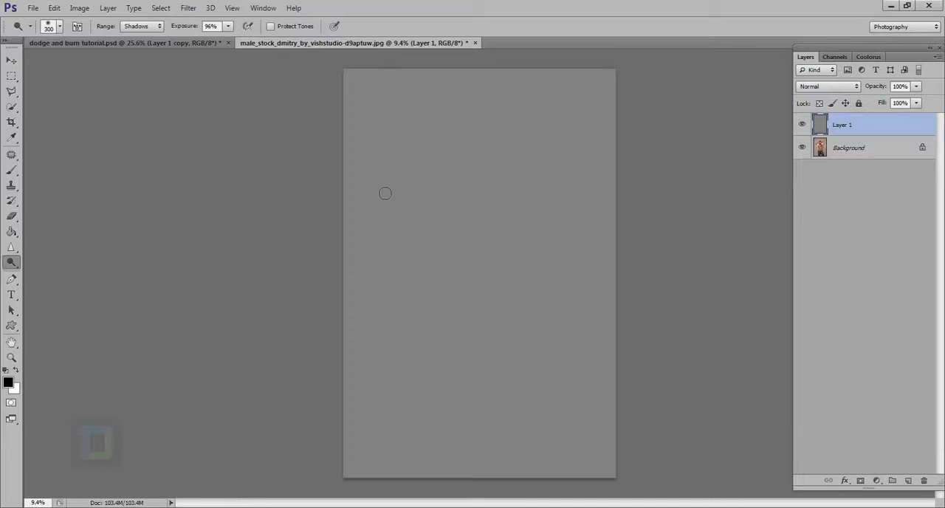
- Try a vertical dodge streak down the centre of the gray layer with Soft Light blending, and undo both
mouse_move(470, 159)
mouse_down()
mouse_move(487, 286)
mouse_move(478, 283)
mouse_move(475, 210)
mouse_move(476, 329)
mouse_move(491, 334)
mouse_move(490, 195)
mouse_up()
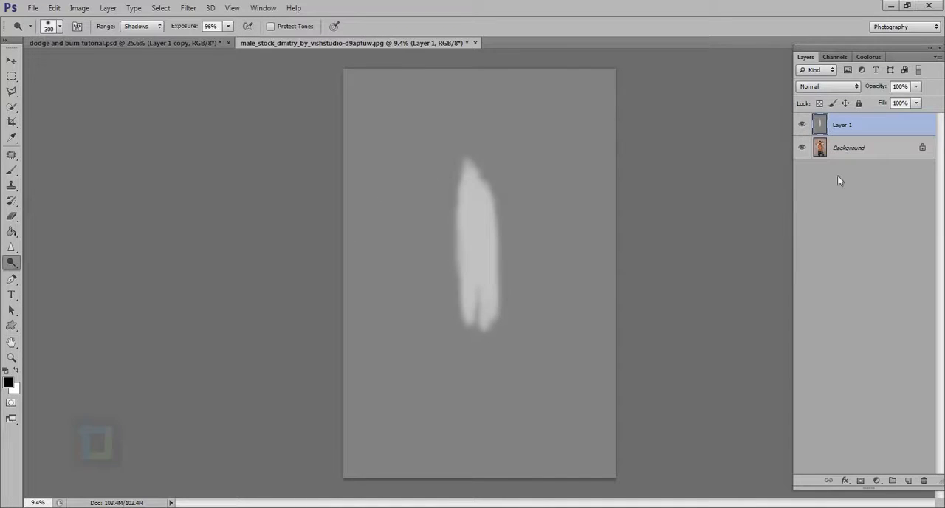
click(807, 85)
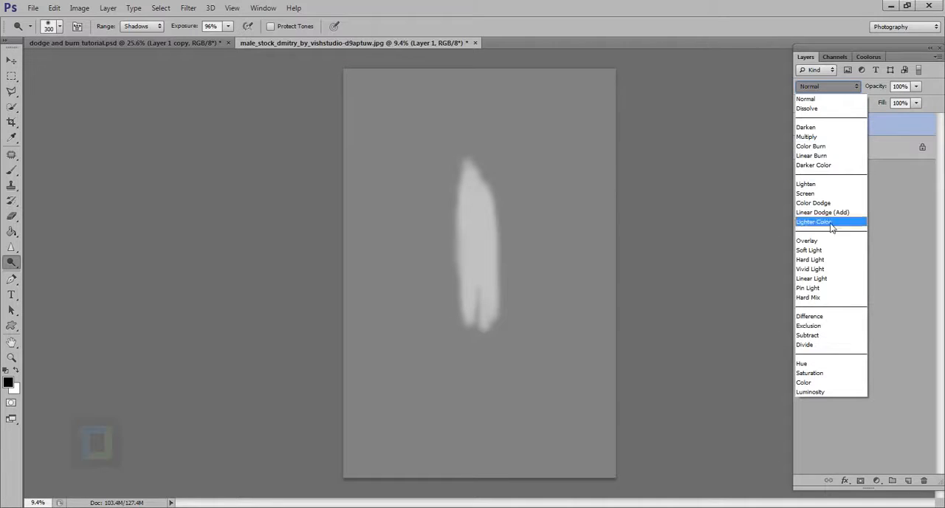
click(824, 248)
click(809, 126)
click(809, 126)
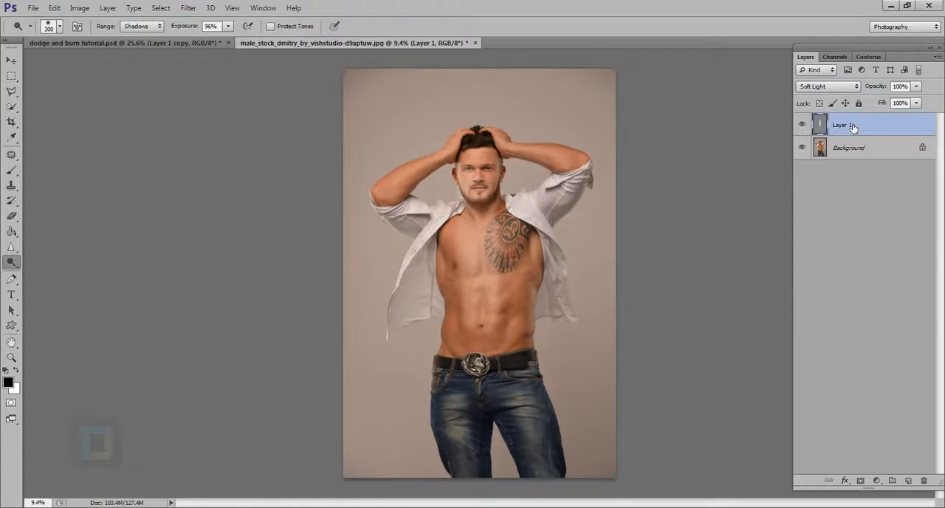
key(ctrl+alt+z)
key(ctrl+alt+z)
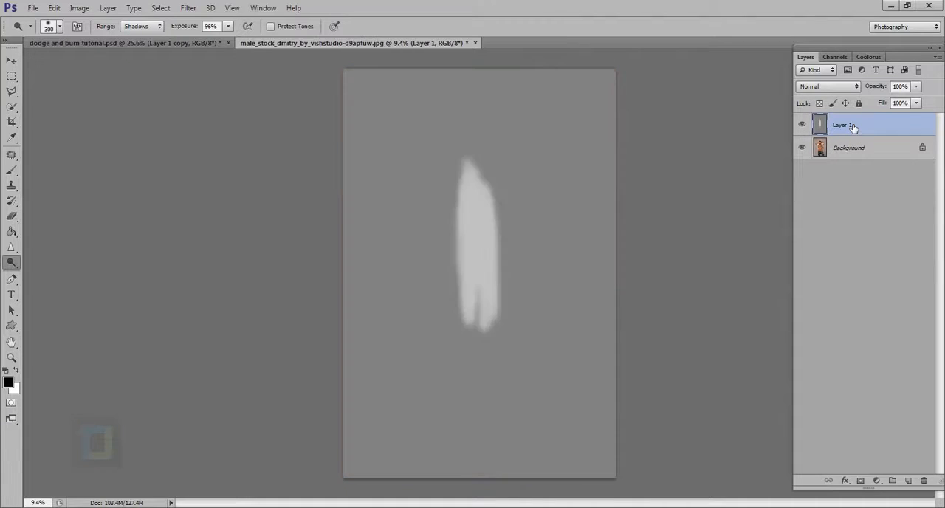
- Set the gray layer's blend mode to Soft Light and turn Protect Tones back on, keeping Layer 1 active
click(827, 87)
click(812, 250)
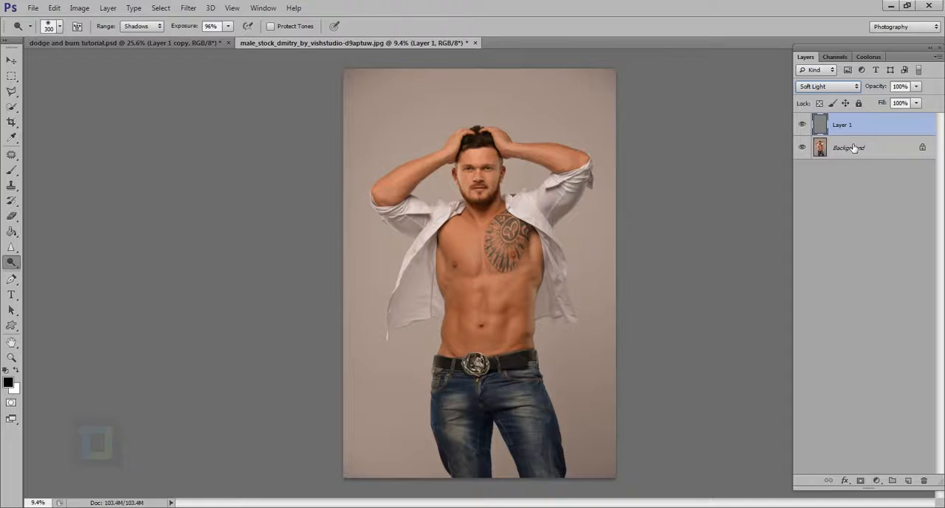
click(842, 149)
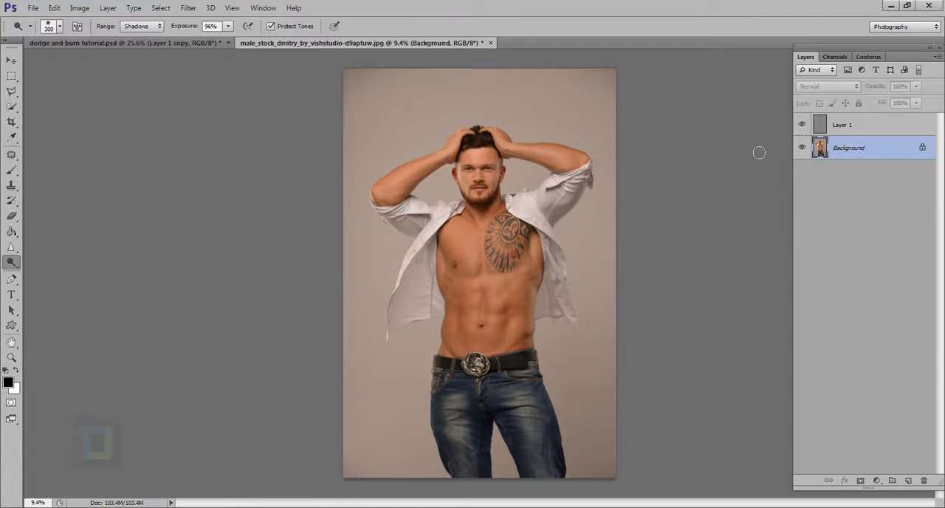
click(869, 130)
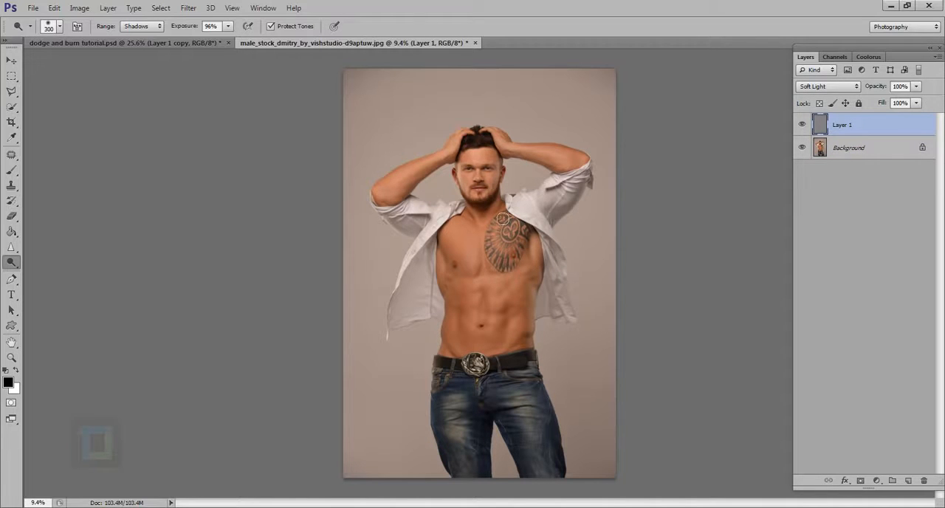
- Reduce the Dodge brush to 150 px and lighten the abdominal muscles on both sides on the gray layer
scroll(484, 283, up, 5)
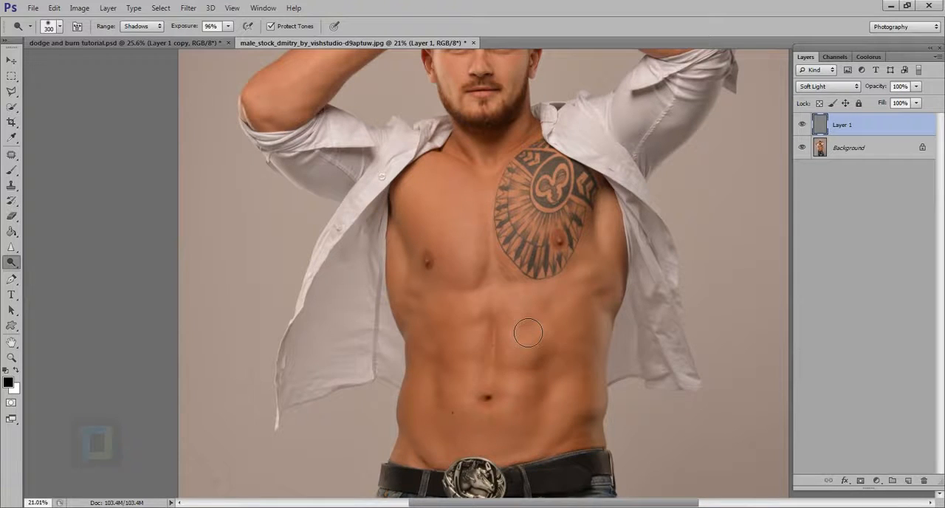
scroll(502, 341, up, 5)
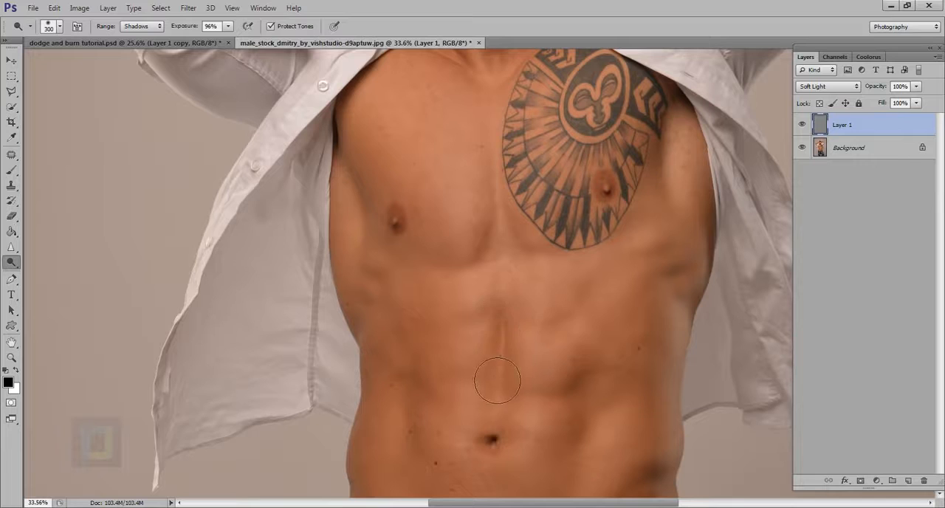
key(bracketleft)
key(bracketleft)
key(bracketleft)
key(bracketleft)
mouse_move(542, 381)
mouse_down()
mouse_move(565, 365)
mouse_move(548, 327)
mouse_move(560, 322)
mouse_up()
- Set Layer 1 to Normal blending and paint sampled gray over the left column of dodged spots with a 70 px brush
click(820, 87)
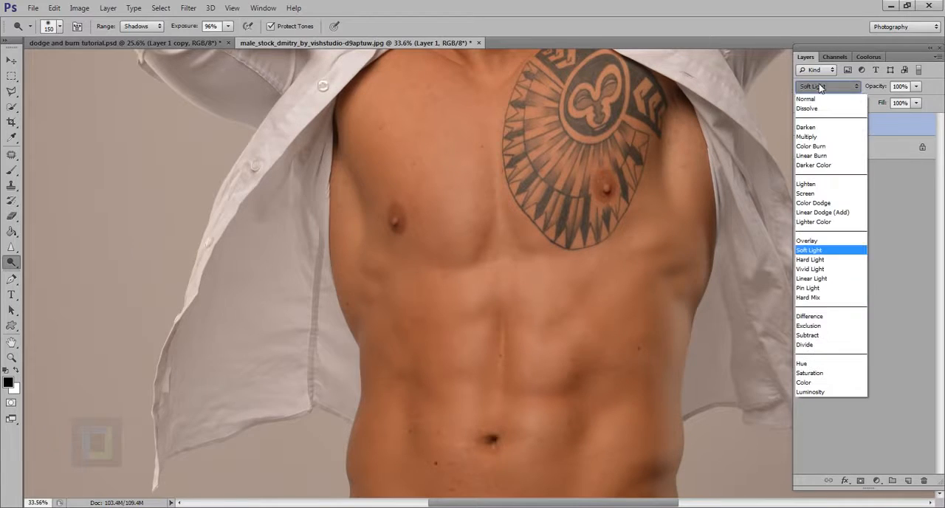
click(816, 95)
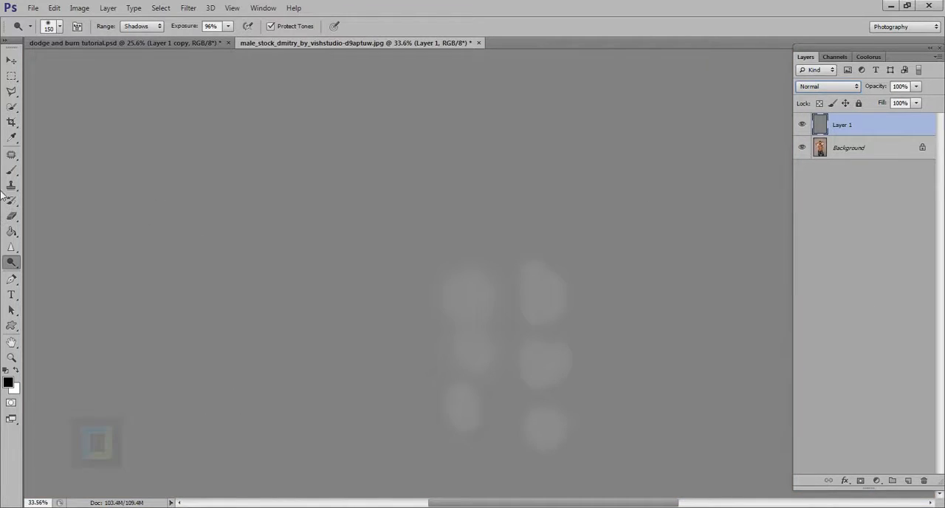
click(11, 170)
alt+click(362, 264)
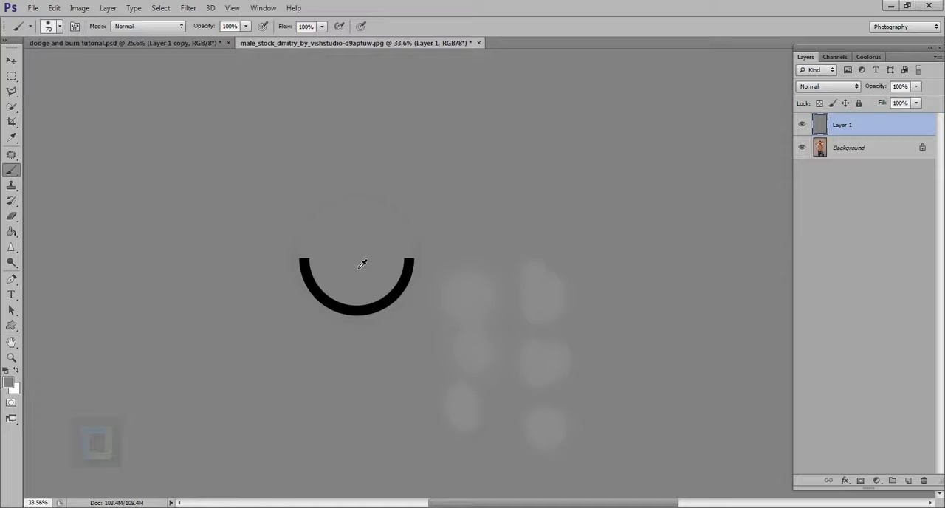
mouse_move(459, 283)
mouse_down()
mouse_move(477, 282)
mouse_move(476, 321)
mouse_up()
- Enlarge the brush to 1100 px and paint gray over all remaining dodged spots on Layer 1
scroll(472, 316, down, 4)
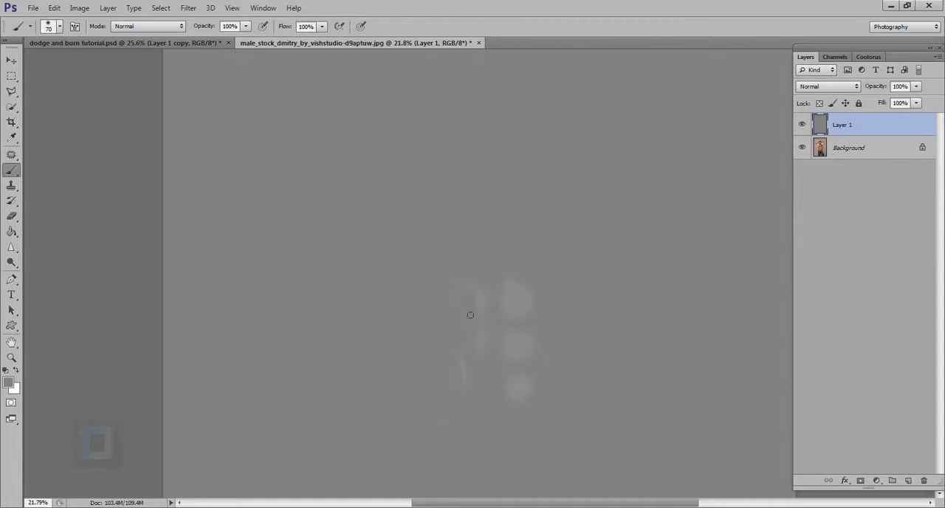
key(bracketright)
key(bracketright)
key(bracketright)
key(bracketright)
key(bracketright)
key(bracketright)
key(bracketright)
key(bracketright)
key(bracketright)
key(bracketright)
key(bracketright)
key(bracketright)
key(bracketright)
key(bracketright)
key(bracketright)
key(bracketright)
mouse_move(567, 374)
mouse_down()
mouse_move(536, 413)
mouse_move(583, 354)
mouse_move(519, 507)
mouse_move(528, 430)
mouse_move(593, 301)
mouse_up()
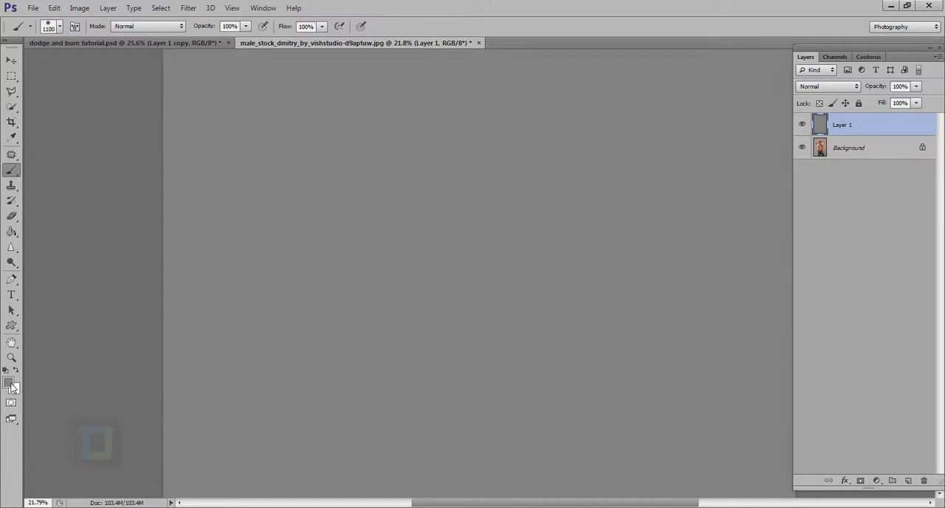
key(alt)
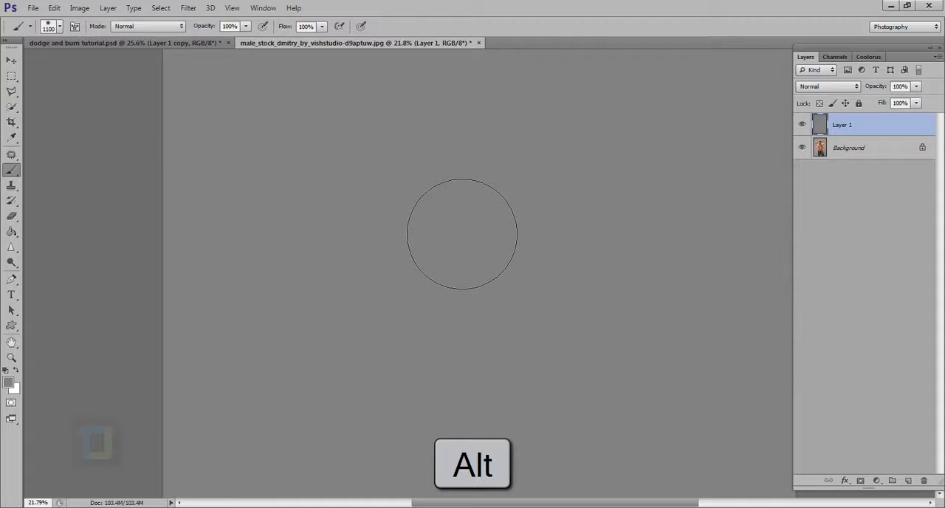
- Switch to the Dodge tool and set Layer 1's blend mode back to Soft Light
drag(12, 262, 46, 262)
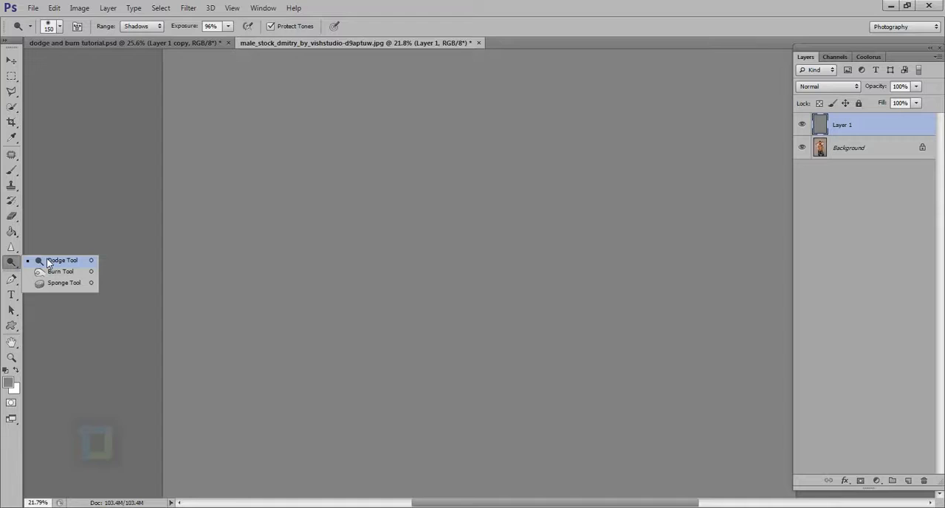
click(52, 262)
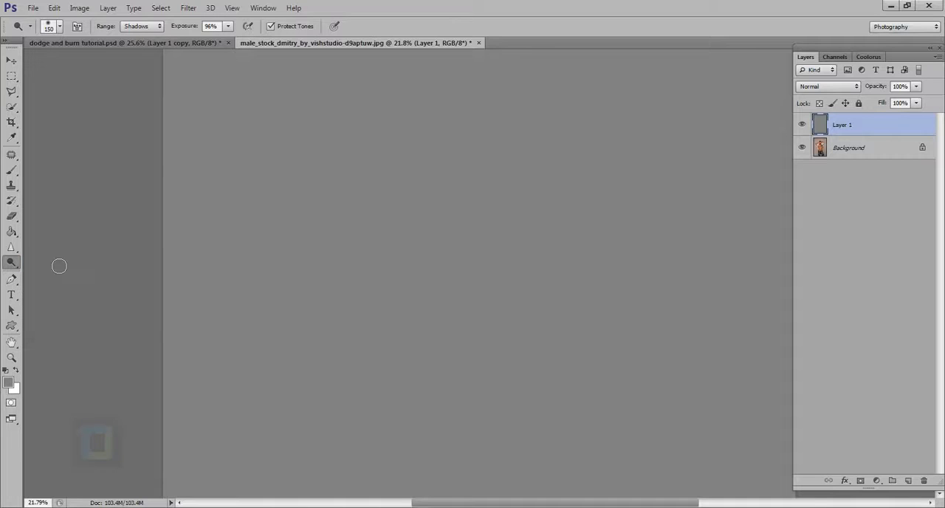
click(826, 89)
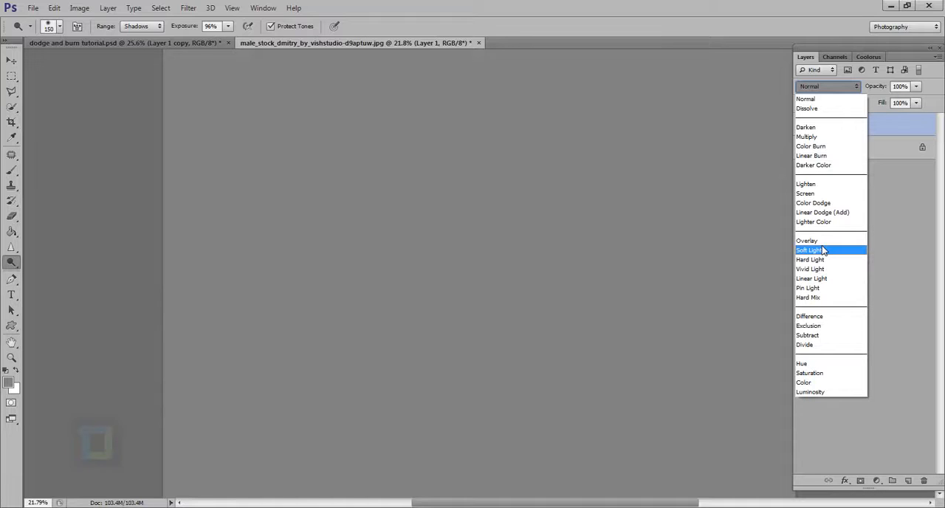
click(824, 250)
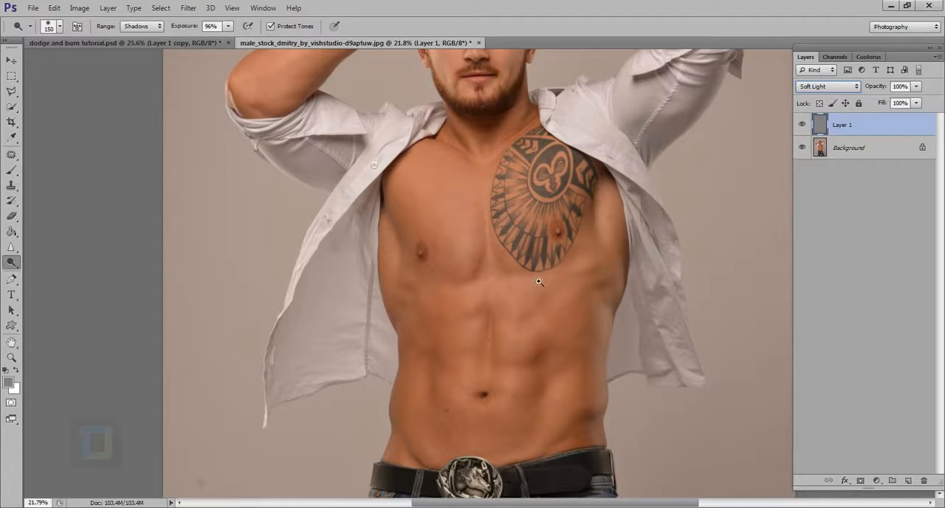
- Set the Dodge tool to 9% exposure and the Highlights range for working on the forehead
drag(583, 302, 545, 290)
drag(513, 99, 554, 140)
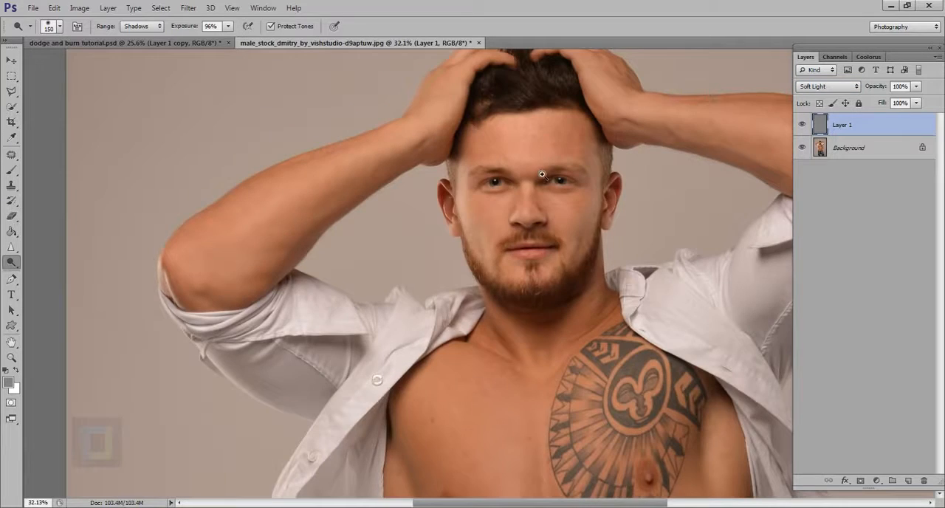
drag(542, 179, 584, 243)
drag(551, 155, 547, 279)
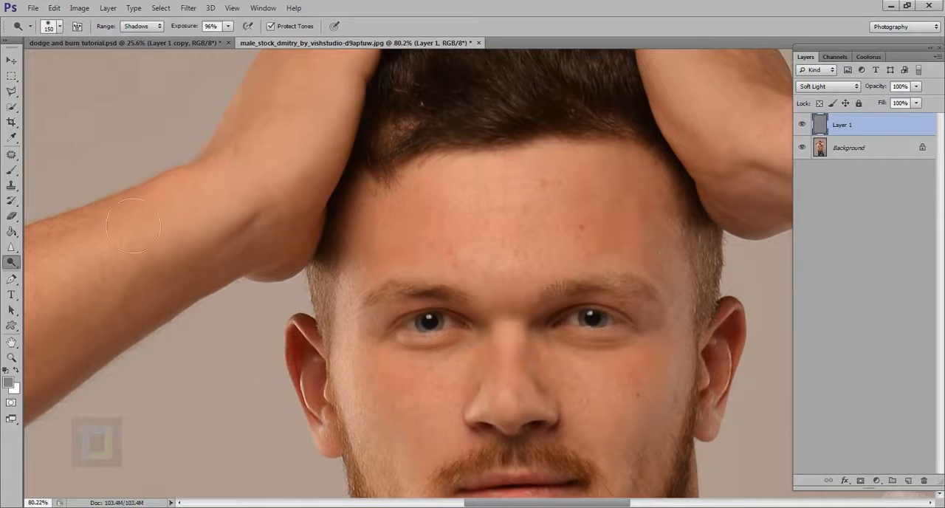
drag(193, 30, 134, 43)
click(135, 28)
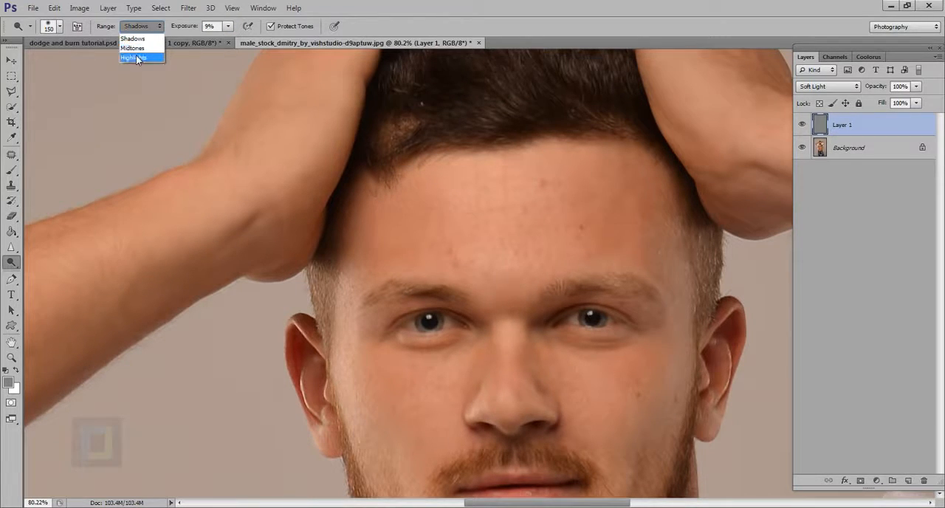
click(134, 57)
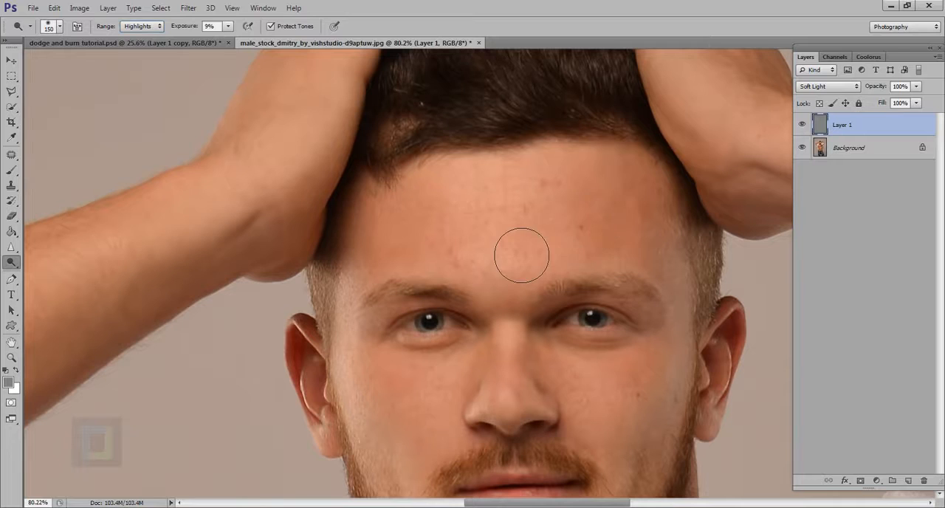
- Lighten the middle of the forehead on Layer 1 with 125 px and 100 px brushes, and compare it with the layer hidden
key(bracketleft)
key(bracketleft)
key(bracketright)
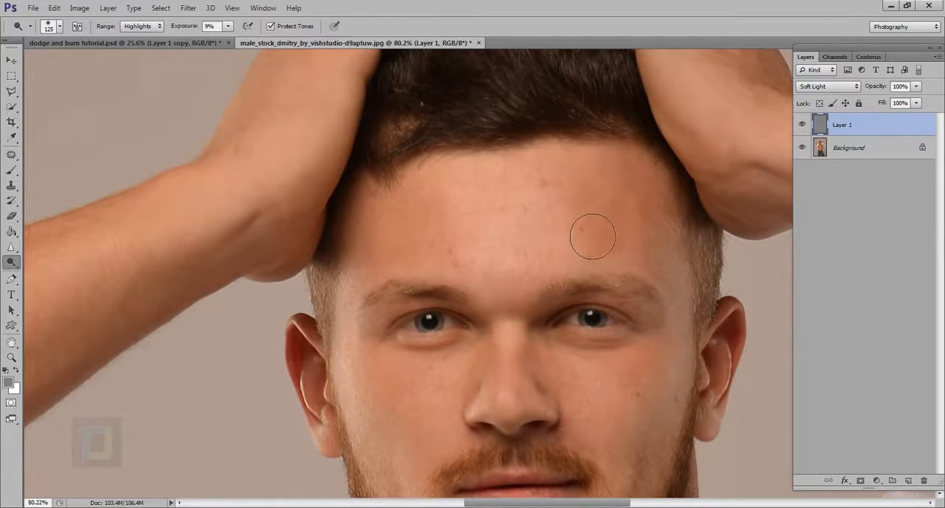
key(bracketleft)
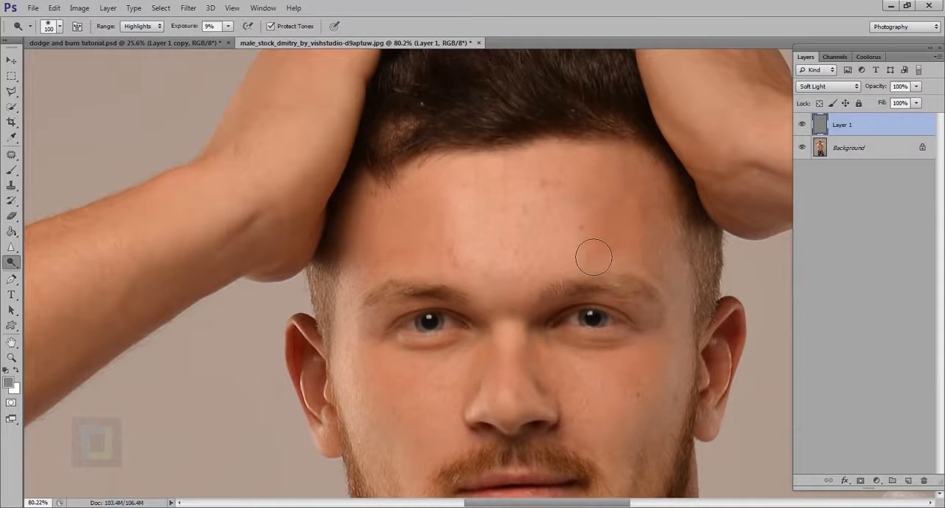
click(803, 126)
click(803, 126)
scroll(652, 251, down, 7)
scroll(653, 265, up, 5)
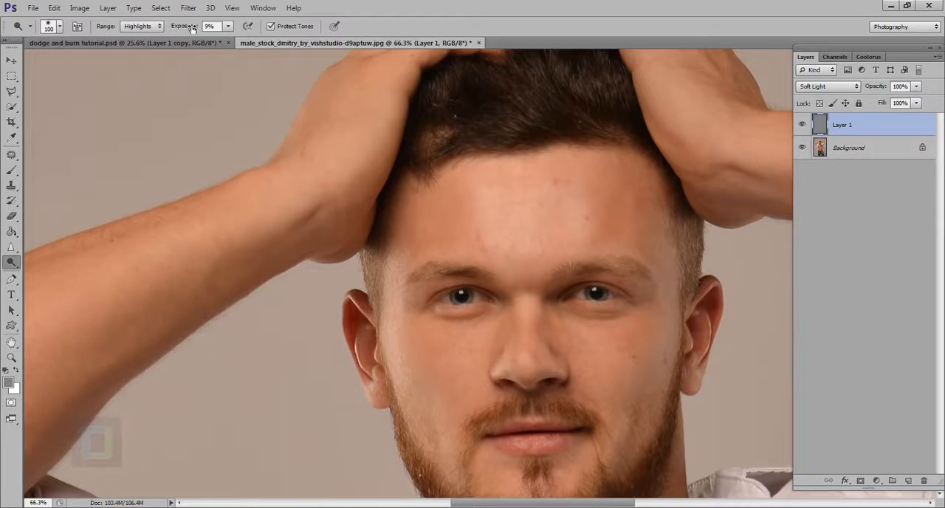
- Set the range to Shadows and burn the outer sides of the forehead with the 100 px brush
click(139, 27)
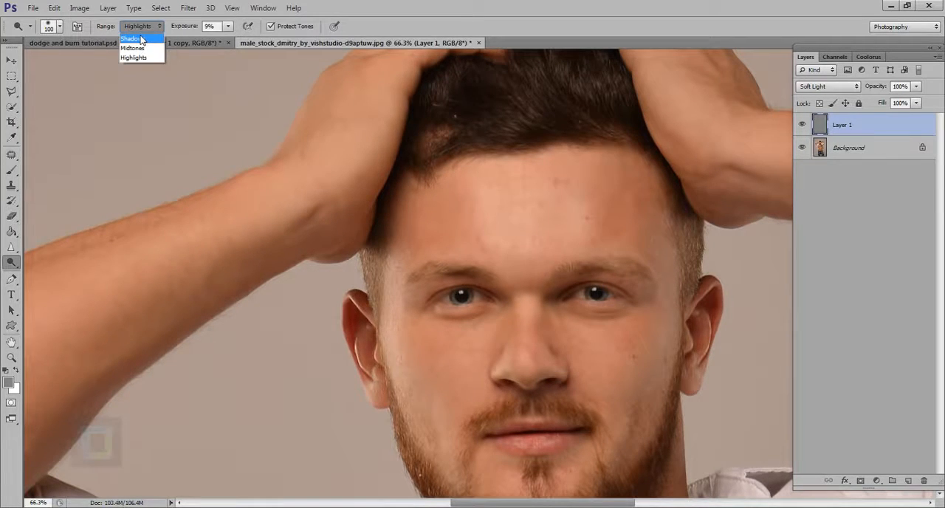
click(140, 36)
key(alt)
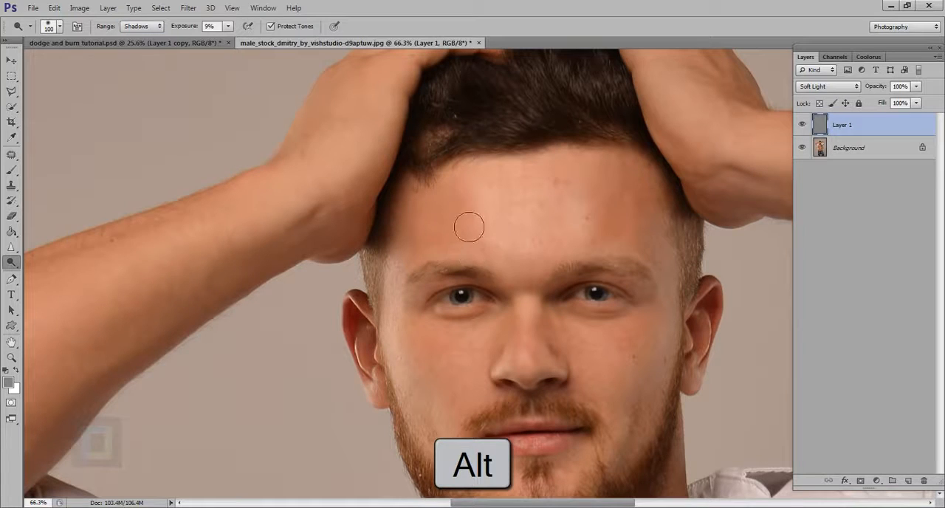
mouse_move(423, 271)
mouse_down()
mouse_move(478, 263)
mouse_move(453, 254)
mouse_up()
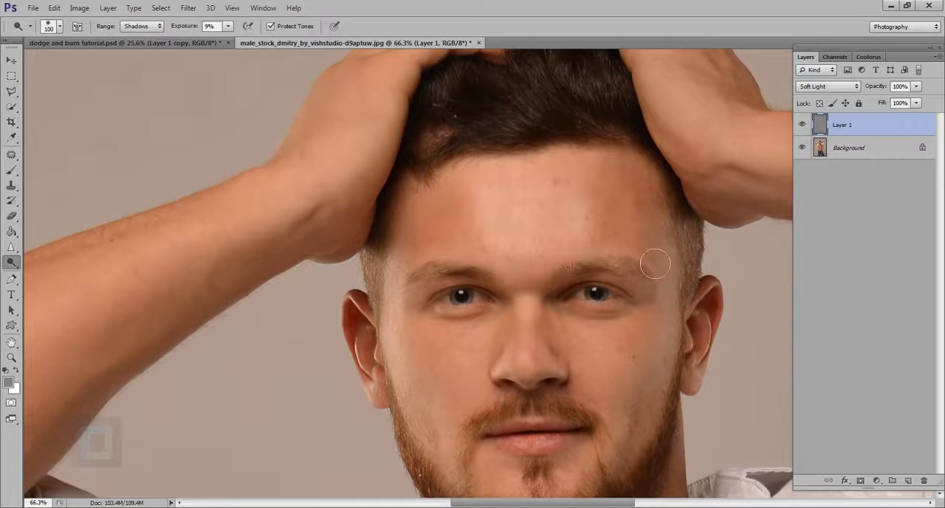
- Darken the skin along both eyebrows with a 25 px brush, and enlarge the brush to 150 px
scroll(421, 250, up, 3)
key(bracketleft)
key(bracketleft)
key(bracketleft)
key(bracketleft)
key(bracketleft)
key(bracketleft)
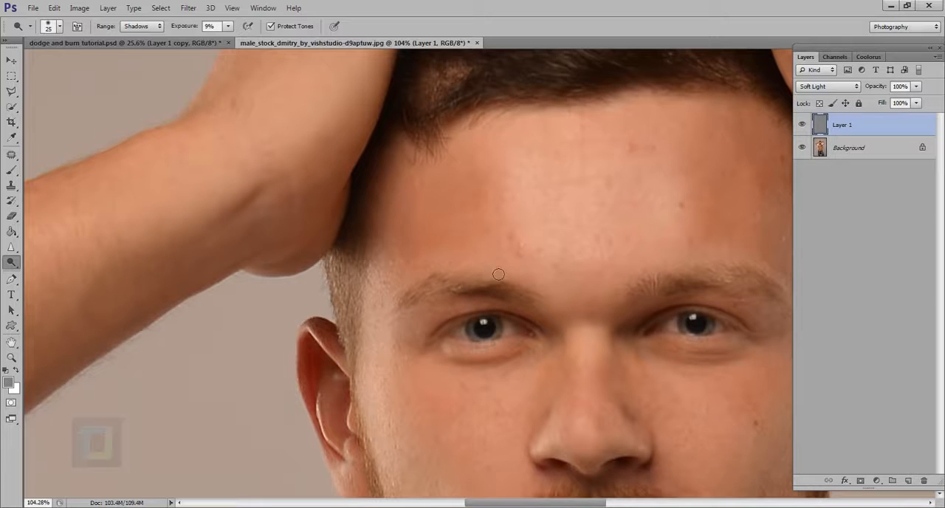
scroll(517, 266, right, 5)
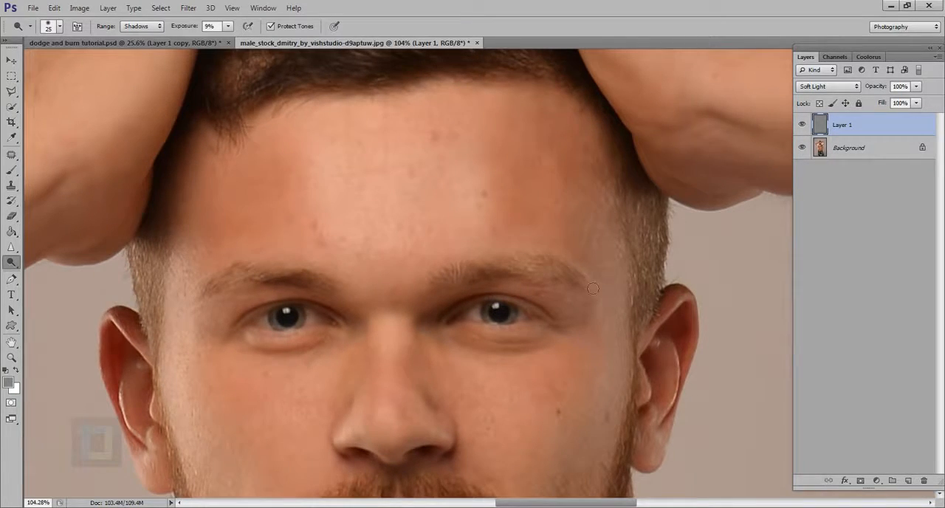
scroll(604, 303, down, 5)
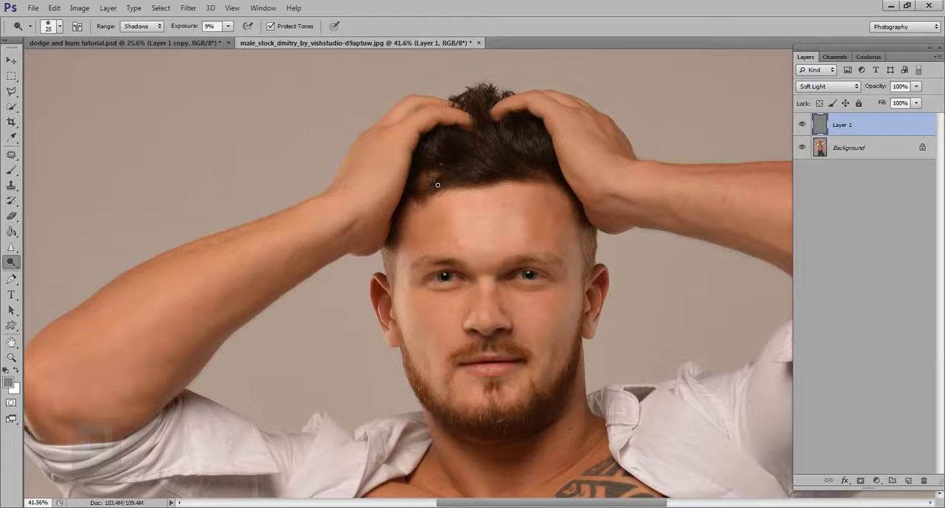
key(bracketright)
key(bracketright)
key(bracketright)
key(bracketright)
key(bracketright)
key(bracketright)
key(bracketright)
key(bracketright)
key(bracketright)
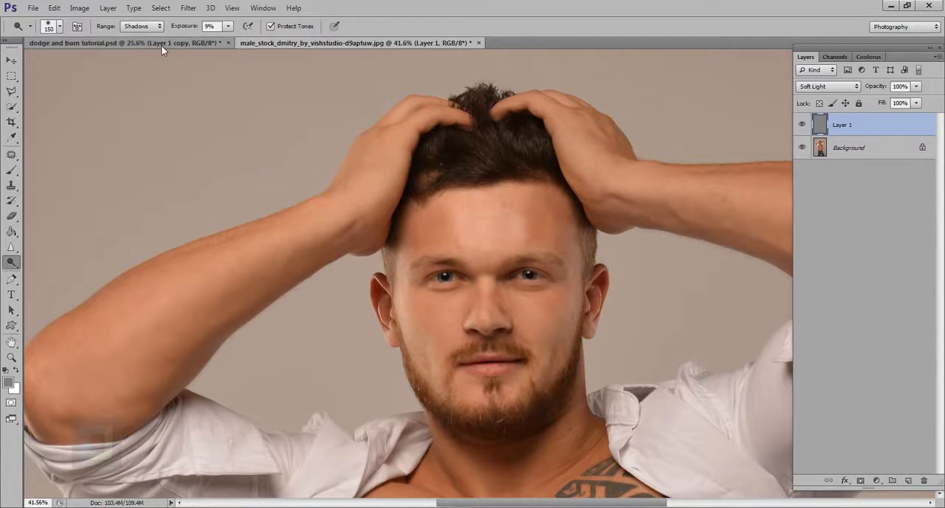
- Set Layer 1 to Normal, and in dodge and burn tutorial.psd hide Layer 1 copy and set Layer 1 to Normal too
click(827, 85)
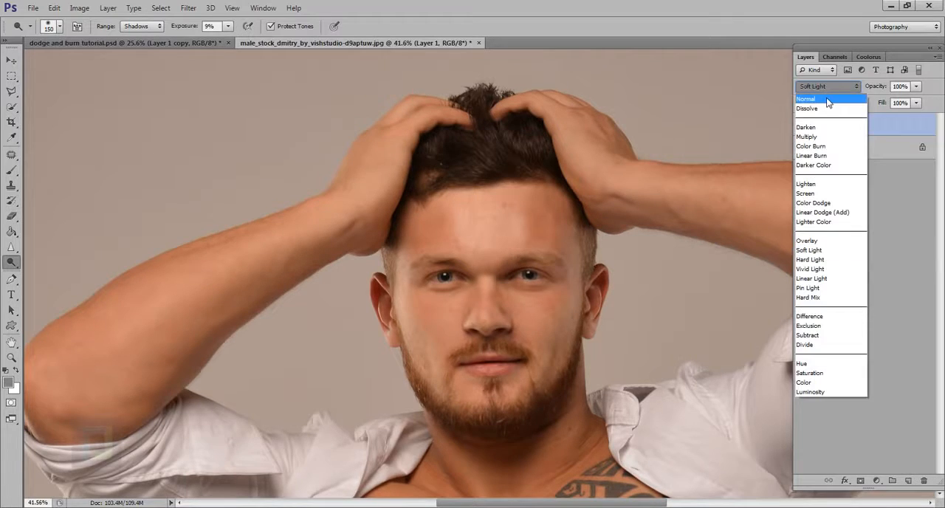
click(823, 93)
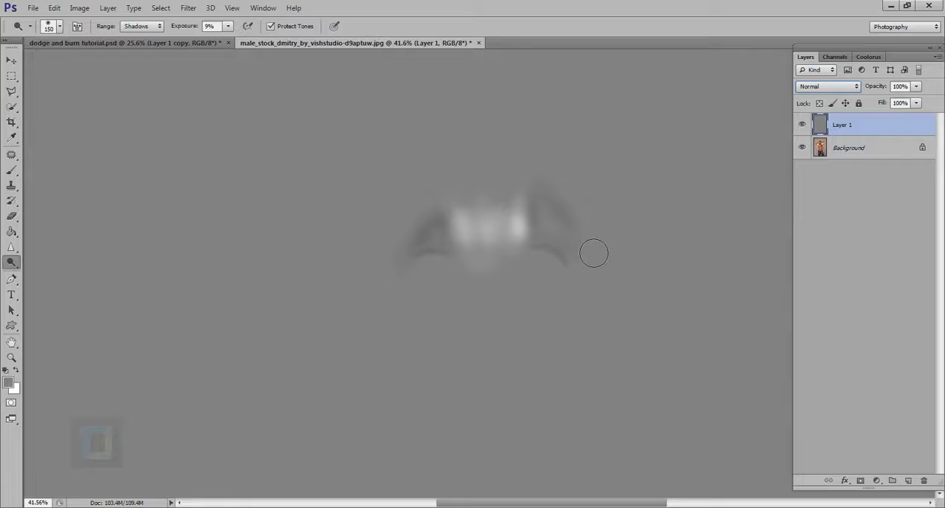
click(163, 40)
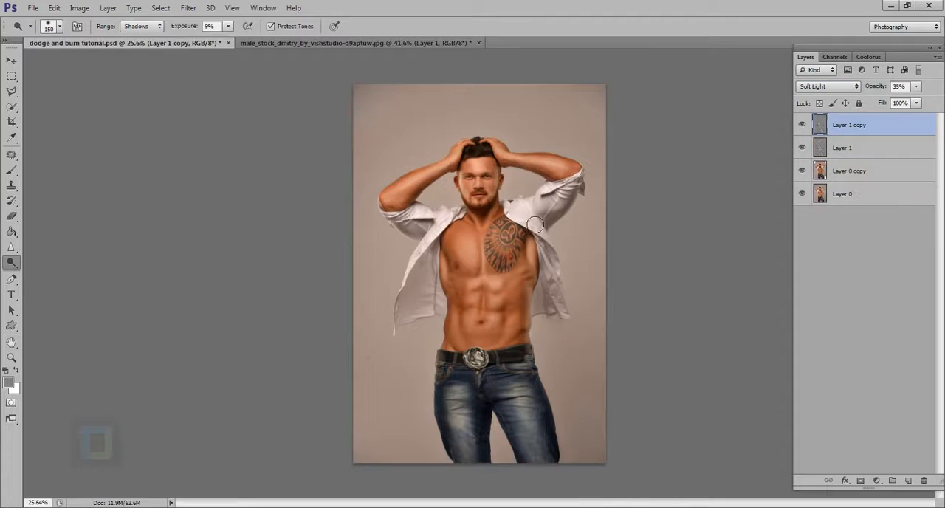
scroll(472, 273, up, 2)
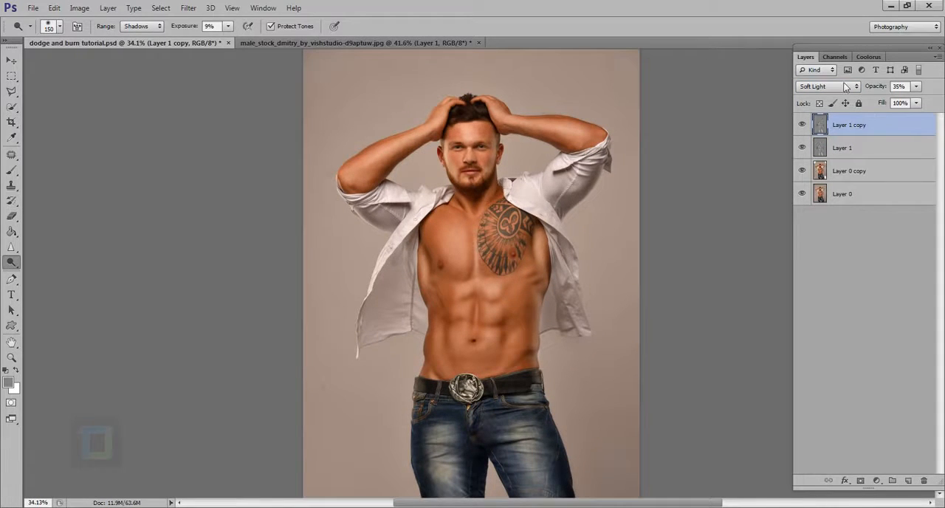
click(845, 150)
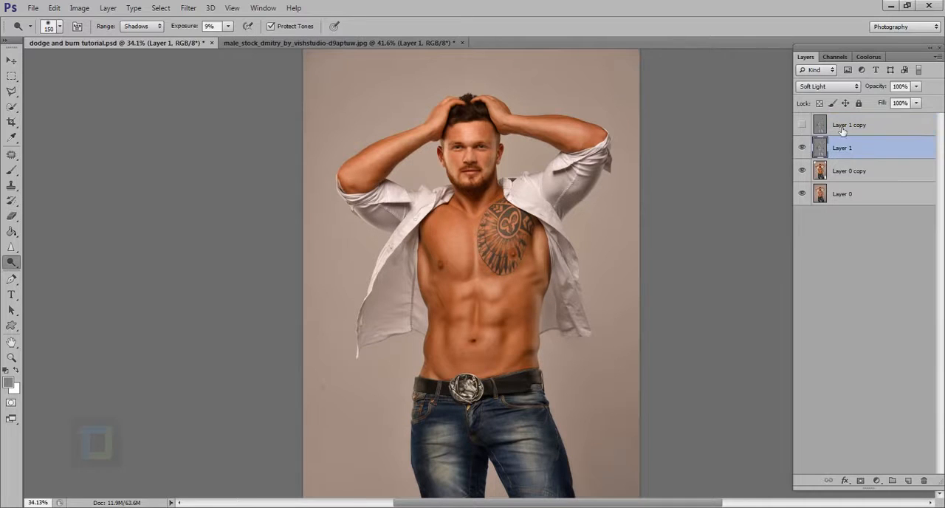
click(828, 87)
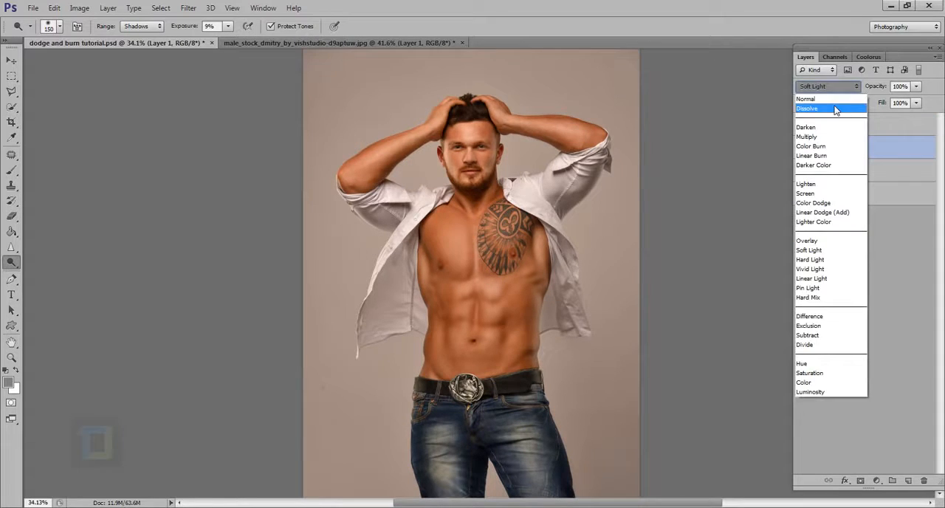
click(823, 99)
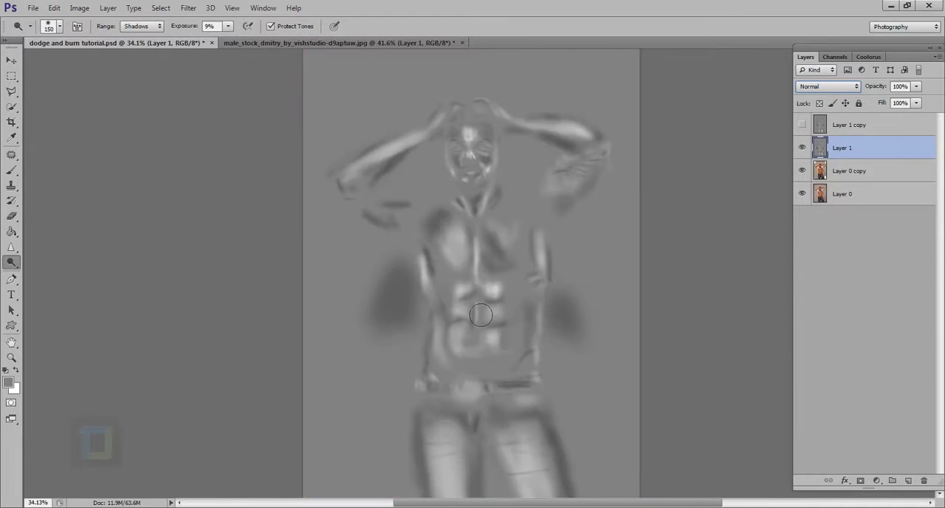
scroll(726, 305, down, 1)
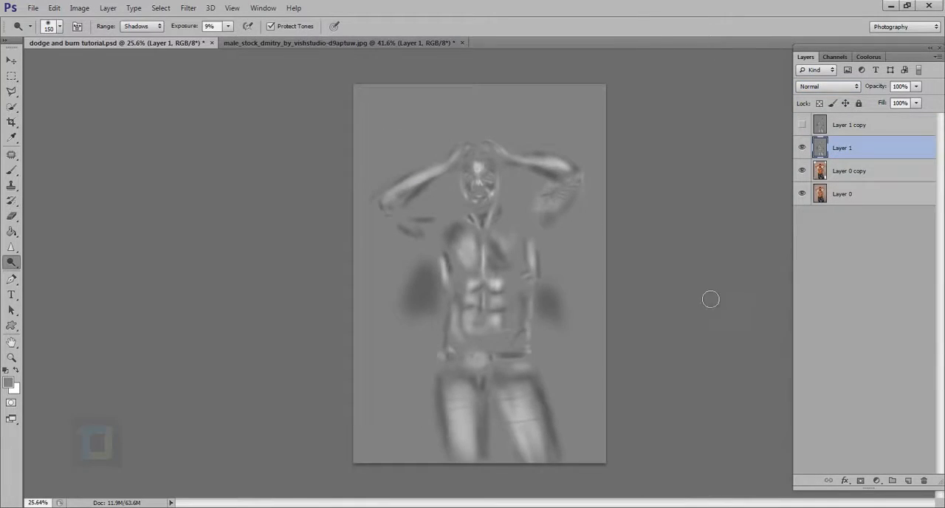
- Compare the painted gray layer of the portrait document with the finished one in dodge and burn tutorial.psd
click(254, 46)
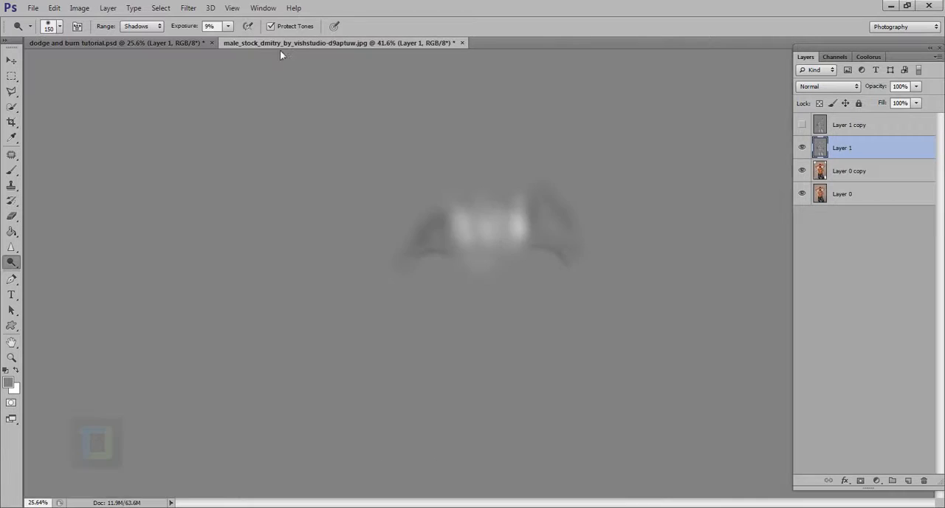
scroll(529, 207, down, 2)
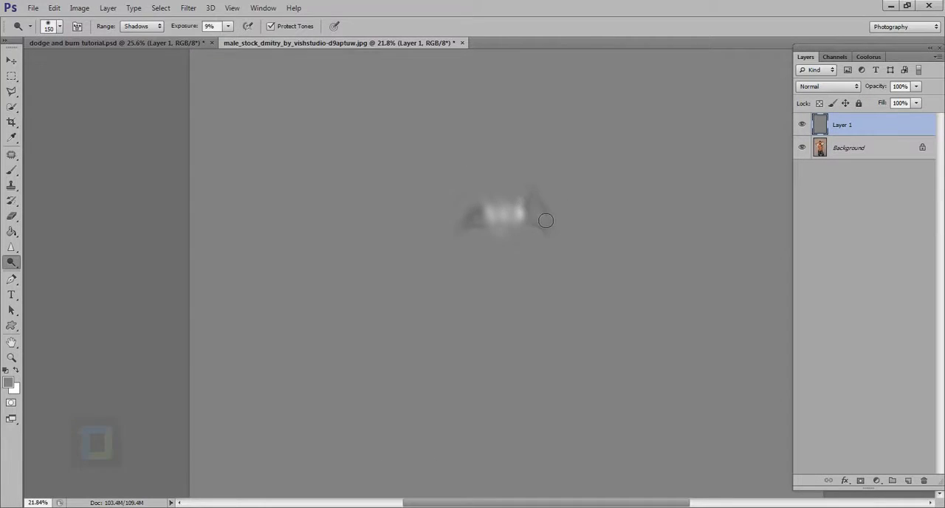
scroll(545, 221, up, 2)
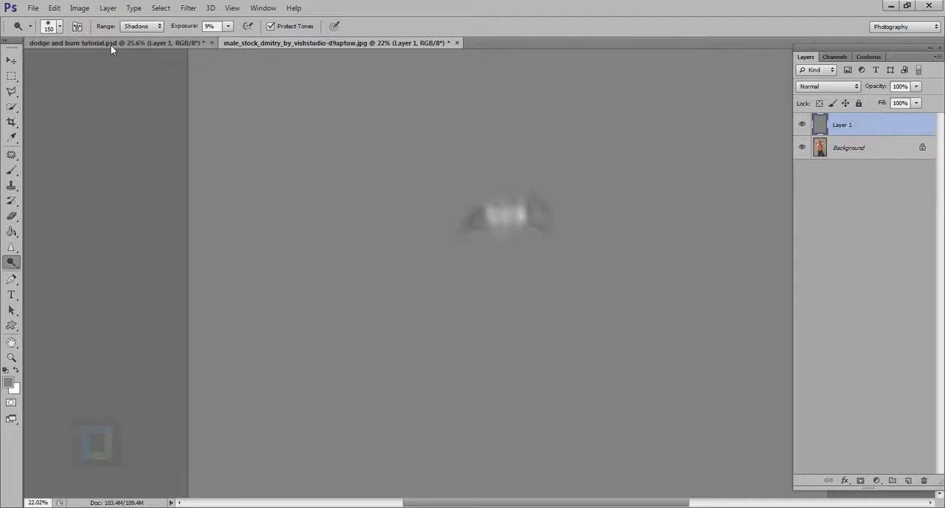
click(112, 44)
scroll(614, 266, up, 2)
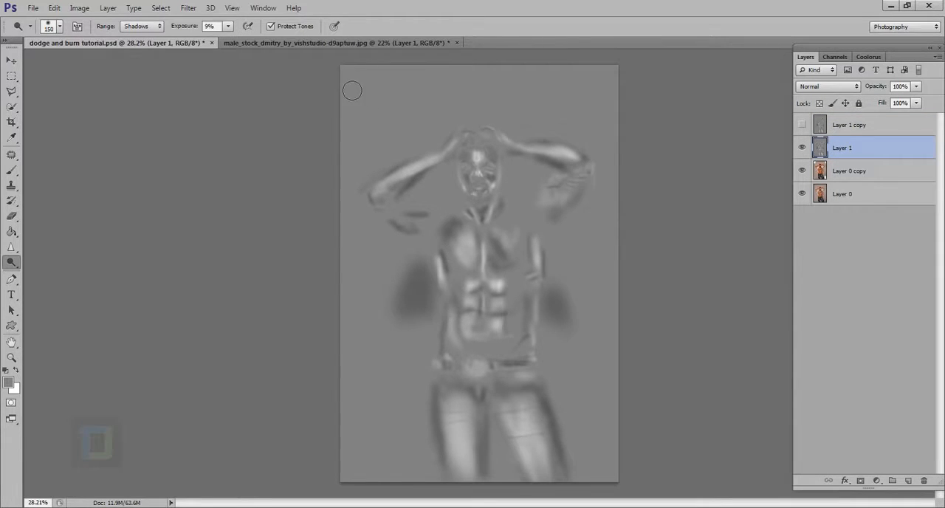
click(330, 44)
scroll(518, 240, up, 2)
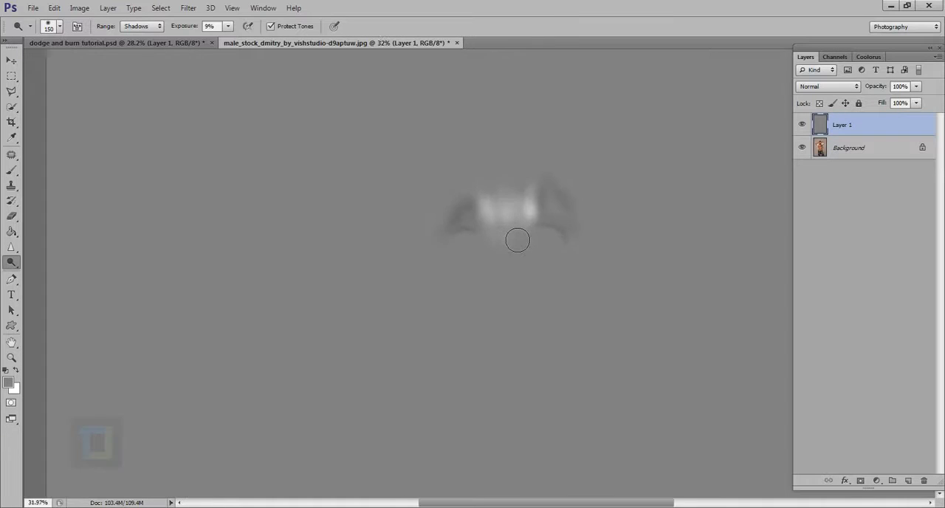
scroll(523, 234, down, 2)
- Return Layer 1 of the portrait document to Soft Light blending
click(828, 88)
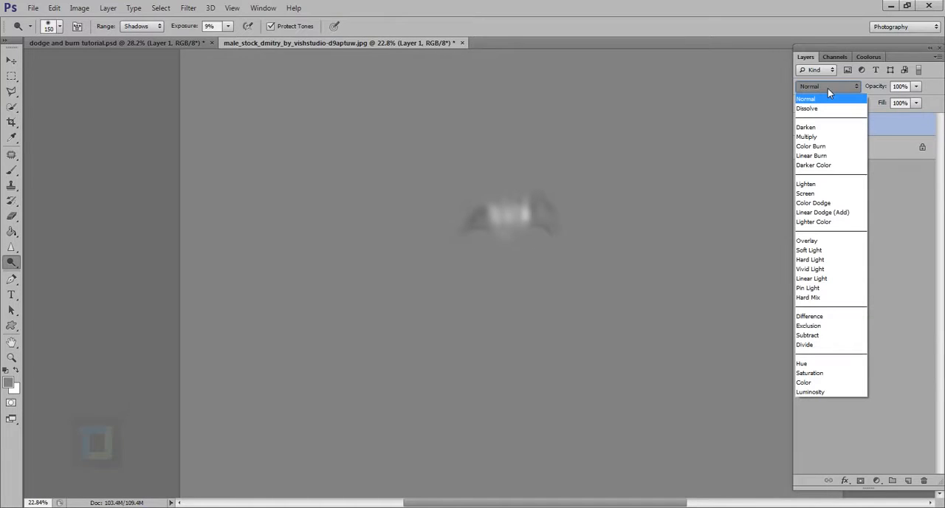
click(822, 251)
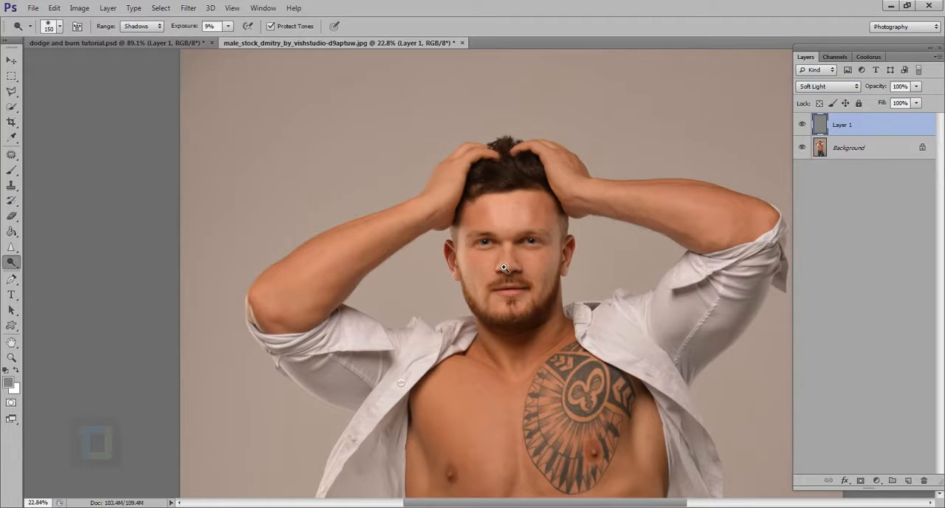
- Touch up the shading around the nose on Layer 1 with a 30 px brush, keeping the Shadows range
drag(505, 268, 559, 315)
drag(596, 270, 542, 290)
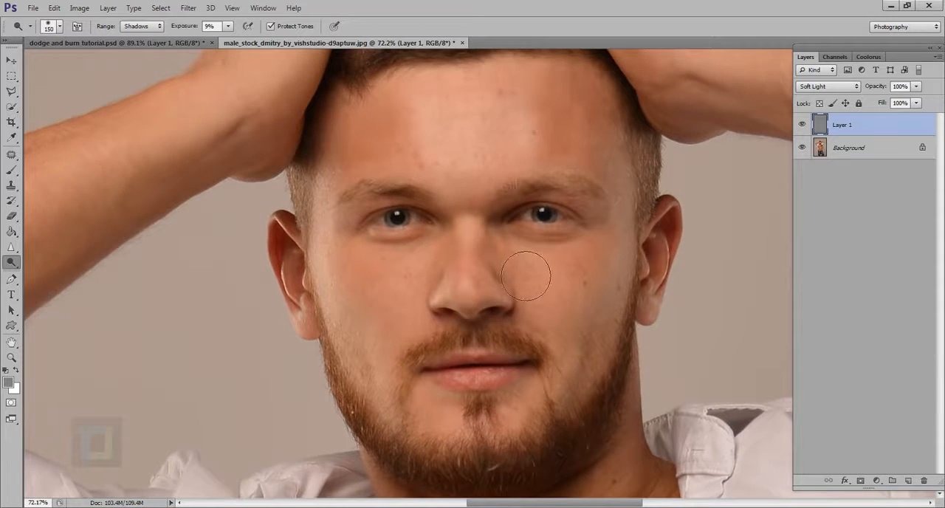
scroll(526, 273, up, 2)
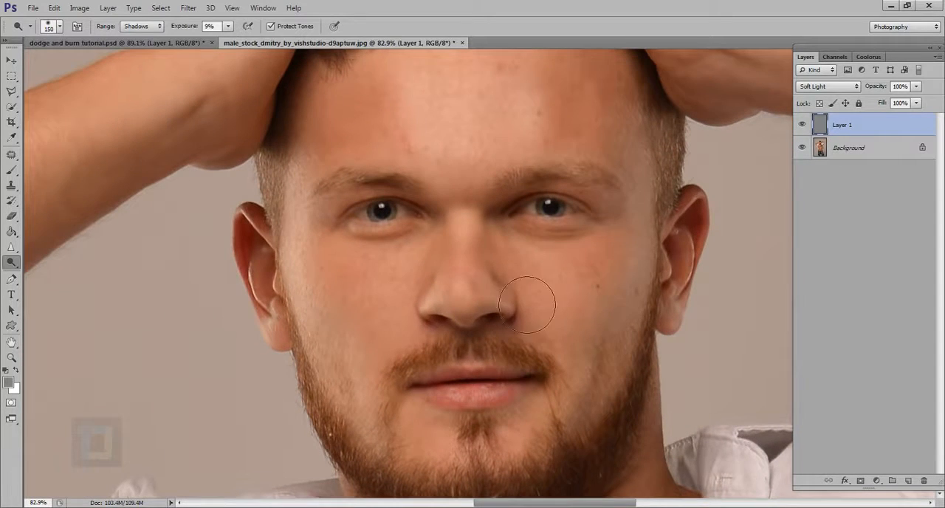
key(bracketleft)
key(bracketleft)
key(bracketleft)
key(bracketleft)
key(bracketleft)
click(141, 30)
click(141, 30)
scroll(524, 301, up, 5)
key(bracketleft)
key(bracketleft)
key(bracketleft)
key(bracketleft)
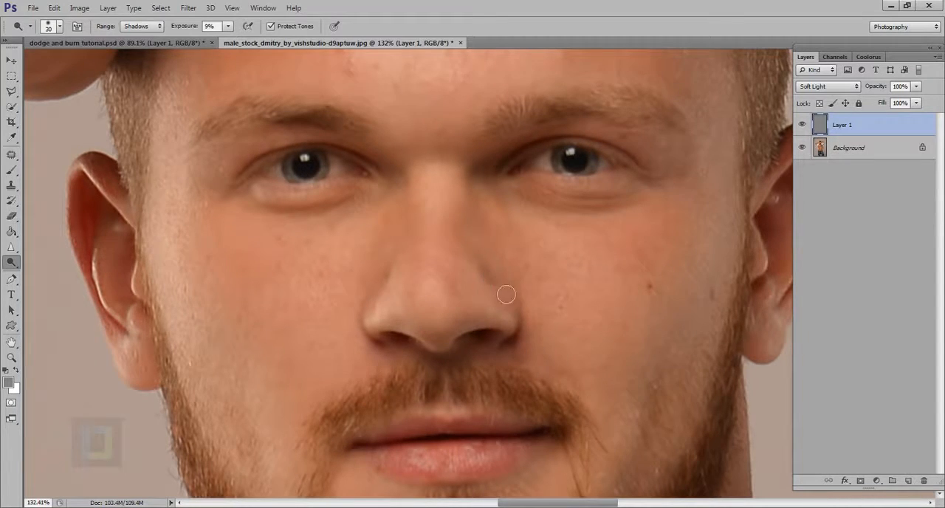
- Refine the skin beside the nose with a 45 px brush and compare the face with Layer 1 hidden and shown
scroll(551, 318, down, 8)
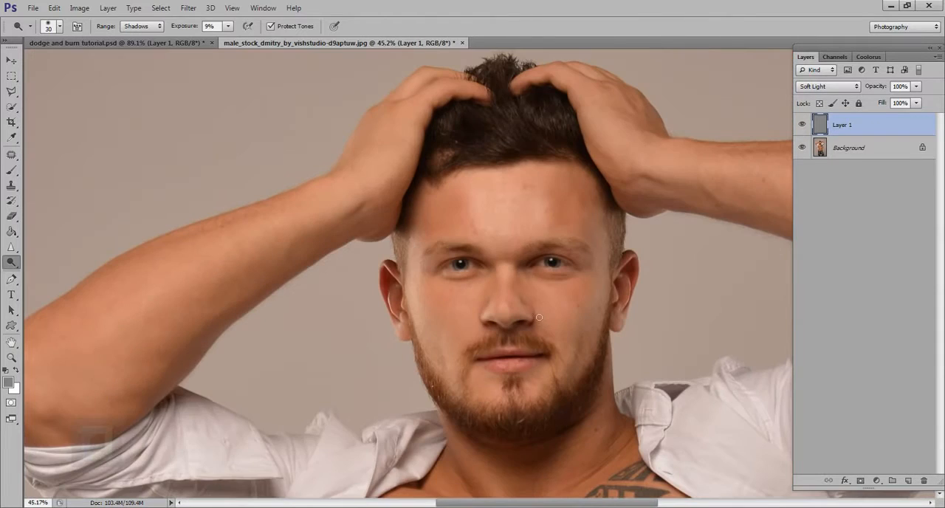
scroll(539, 317, up, 5)
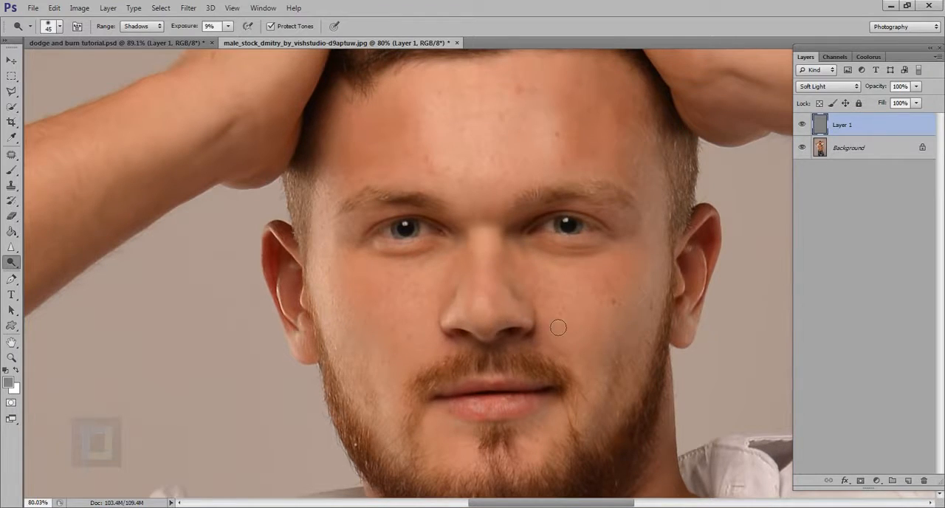
scroll(558, 328, down, 5)
scroll(652, 283, up, 2)
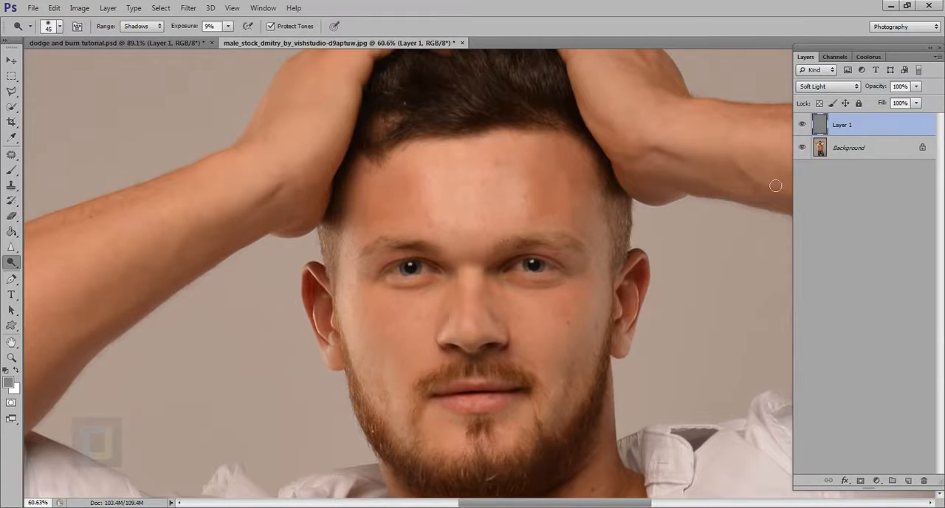
click(802, 129)
click(802, 128)
- Set the exposure to 13%, refine the nose edge with a 25 px brush, and compare with Layer 1 hidden
drag(185, 32, 189, 32)
scroll(536, 332, up, 2)
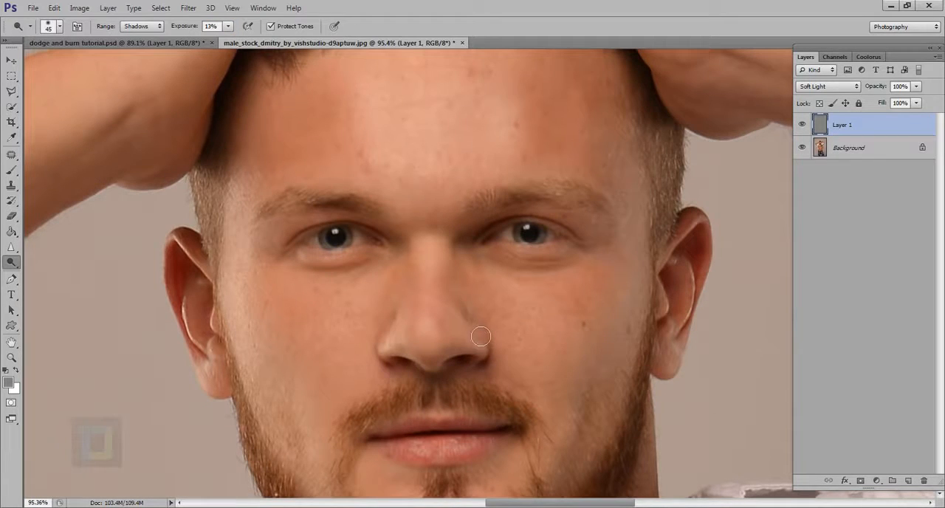
scroll(480, 327, up, 1)
key(bracketleft)
key(bracketleft)
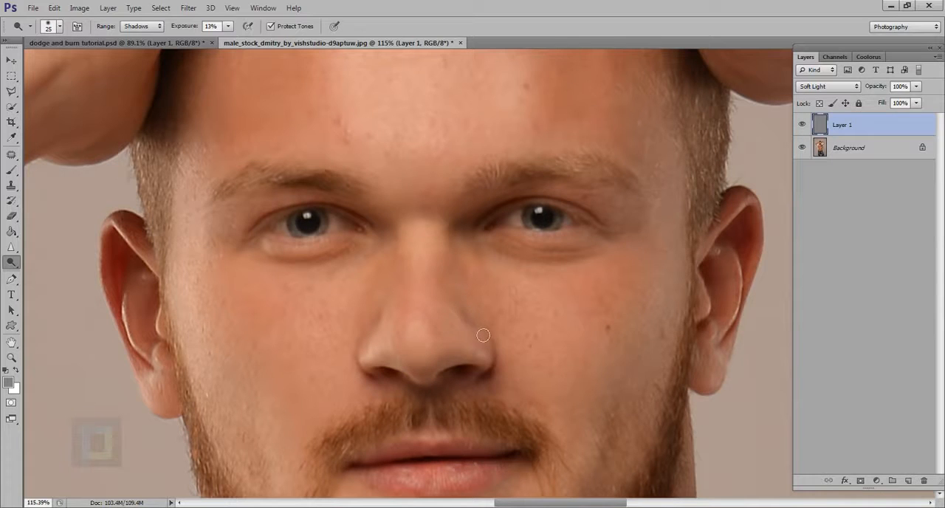
scroll(462, 299, down, 4)
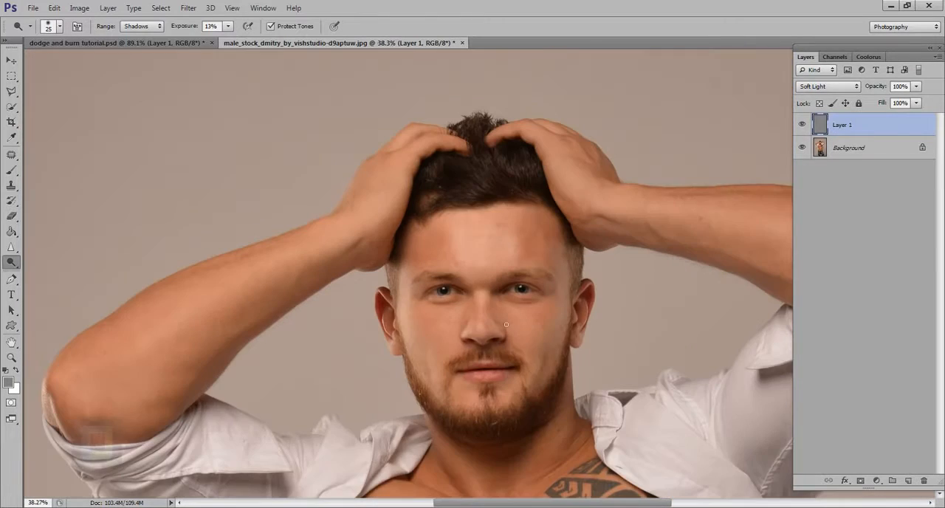
click(802, 123)
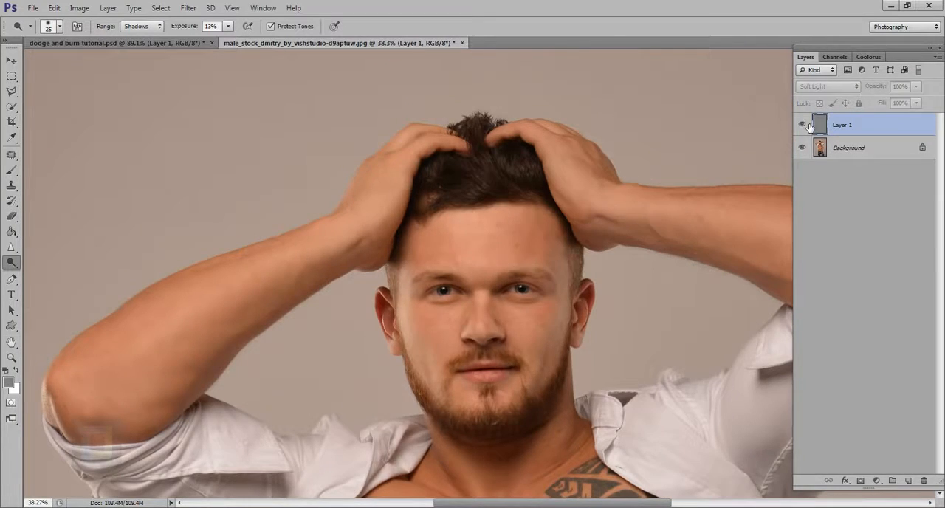
click(804, 124)
- Shade the cheek beside the moustache with a 150 px brush and check it with Layer 1 hidden and shown
scroll(487, 310, up, 2)
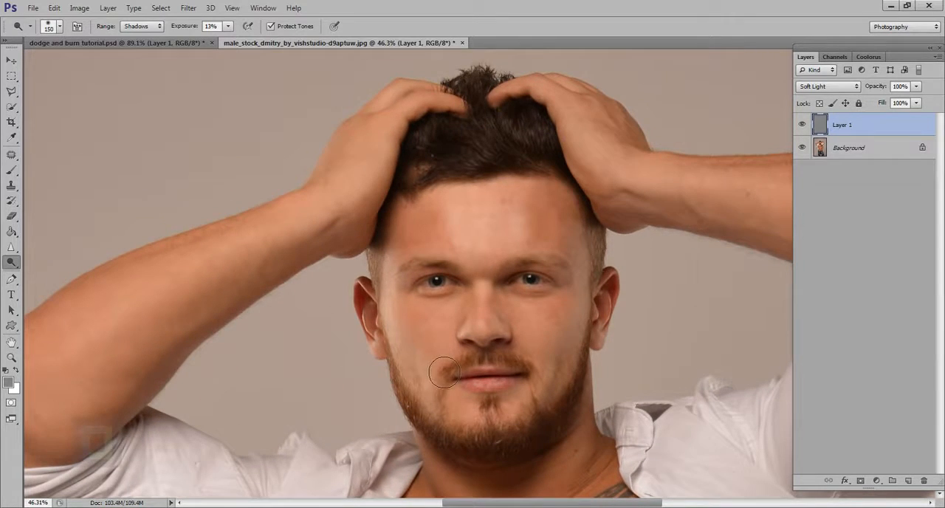
key(bracketright)
key(bracketright)
key(bracketright)
key(bracketright)
mouse_move(437, 365)
mouse_down()
mouse_move(437, 338)
mouse_move(440, 367)
mouse_move(432, 331)
mouse_move(443, 372)
mouse_move(427, 332)
mouse_move(454, 338)
mouse_up()
click(803, 124)
click(804, 124)
scroll(566, 353, up, 2)
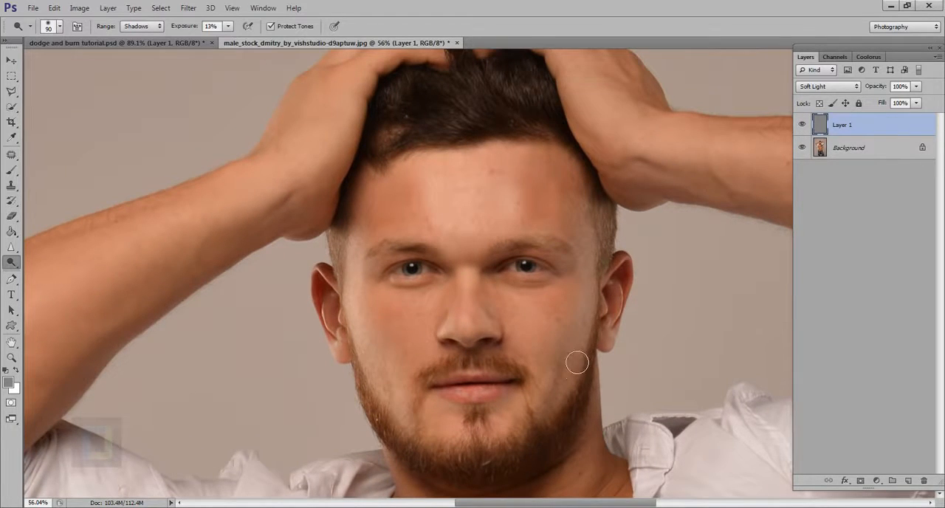
- Set the range to Midtones, brighten the cheeks with a 90 px brush, and compare with Layer 1 hidden and shown
click(140, 26)
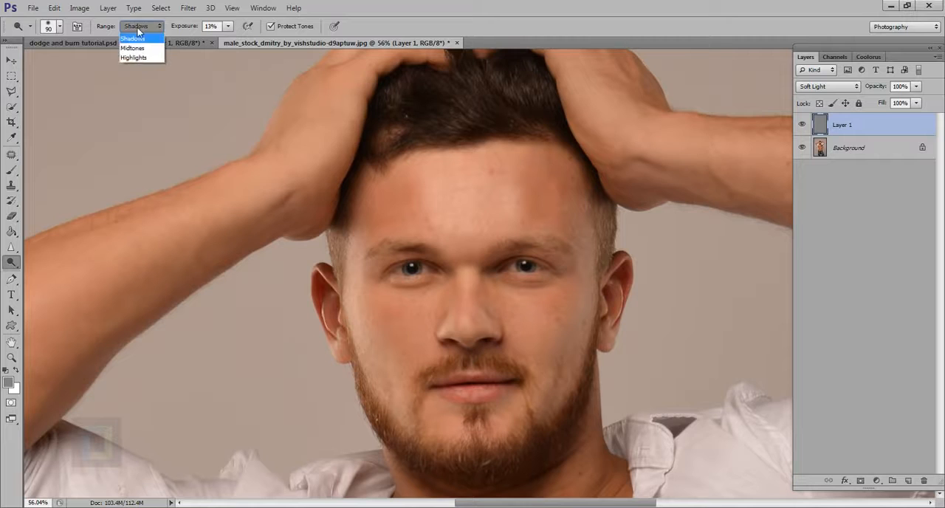
click(136, 46)
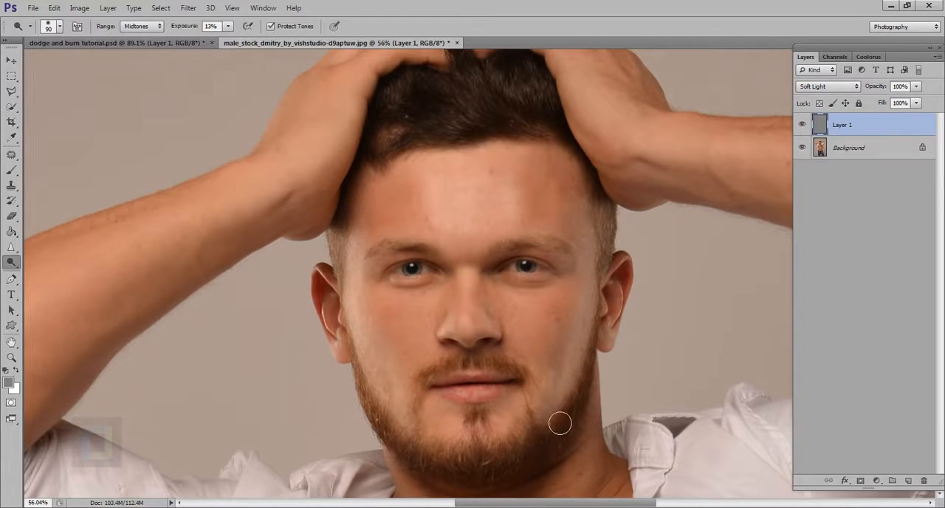
scroll(556, 415, down, 3)
drag(598, 418, 566, 354)
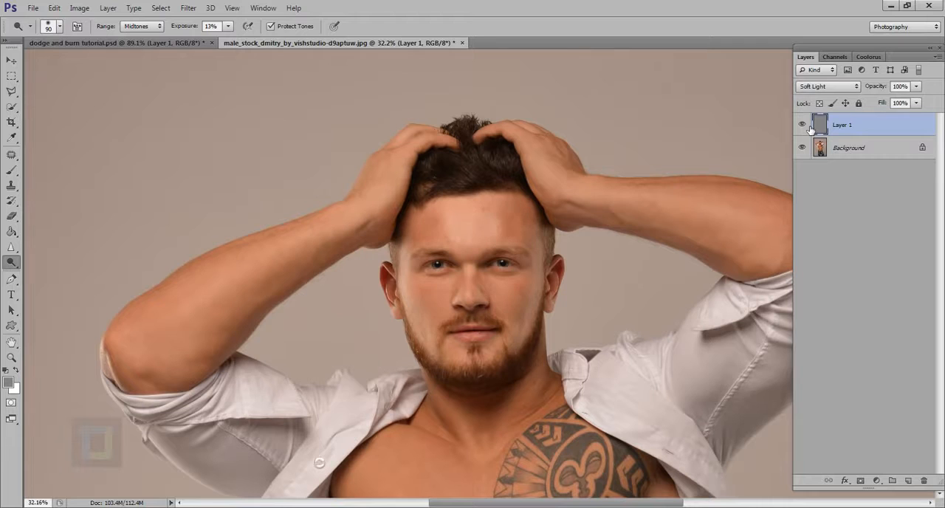
scroll(416, 301, up, 2)
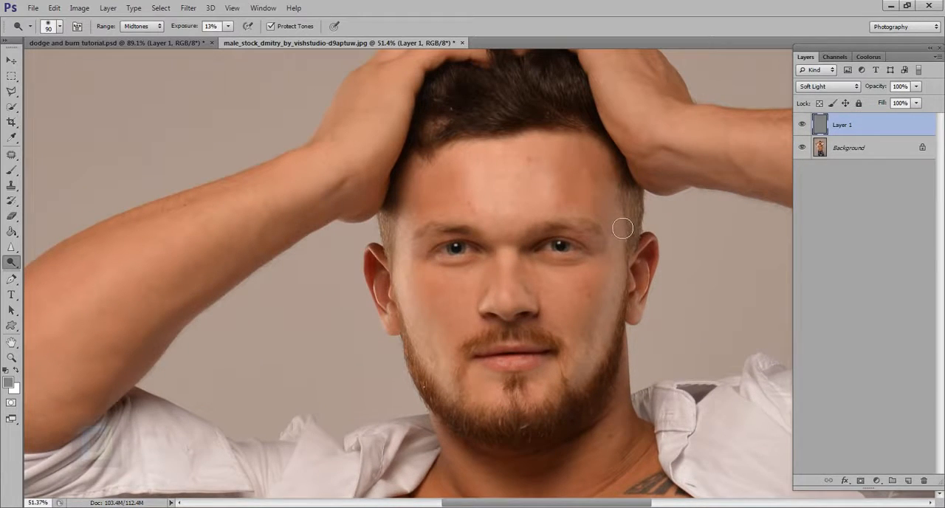
scroll(667, 338, down, 2)
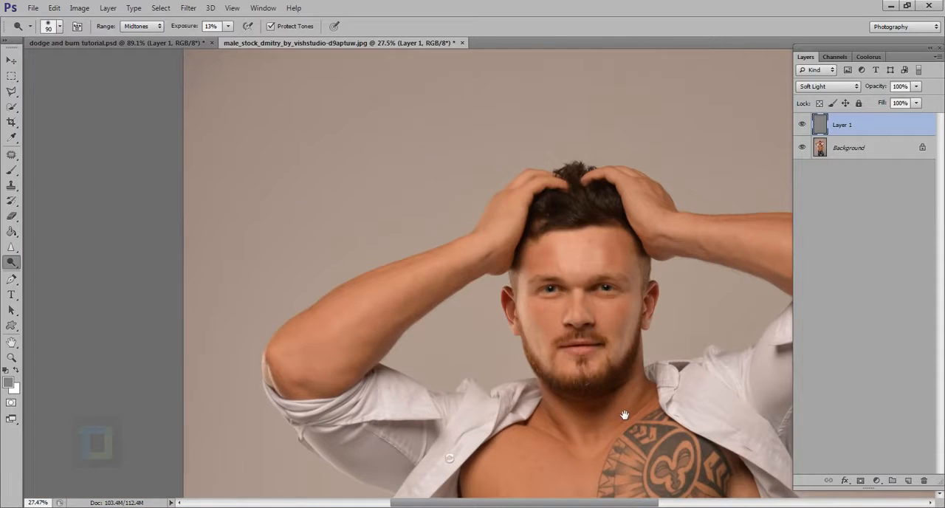
drag(625, 416, 546, 355)
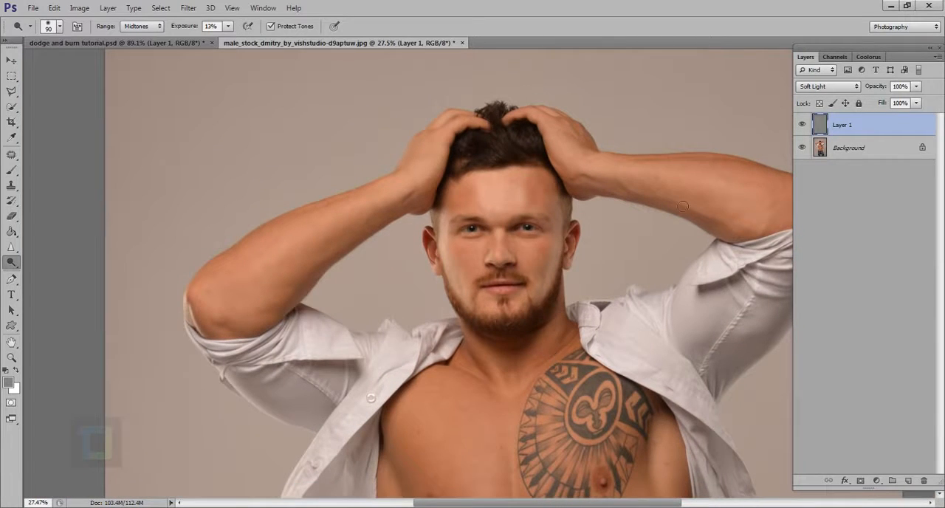
click(803, 126)
click(802, 127)
- Shade the man's right forearm and elbow with a 175 px brush in the Midtones range
scroll(532, 261, up, 1)
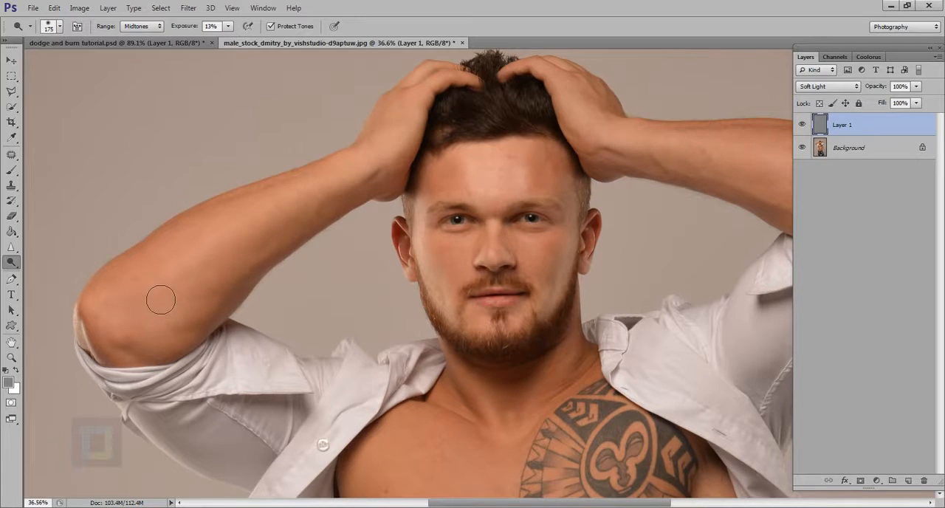
key(bracketright)
key(bracketright)
key(bracketright)
mouse_move(262, 251)
mouse_down()
mouse_move(214, 271)
mouse_move(271, 227)
mouse_move(224, 271)
mouse_move(340, 199)
mouse_move(147, 301)
mouse_move(309, 267)
mouse_up()
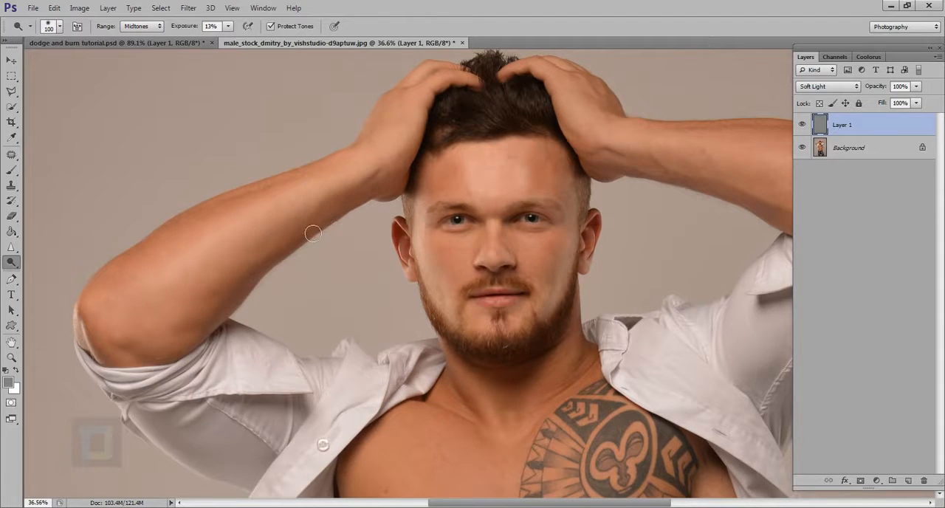
- Shade the man's left forearm along its length, and reduce the brush to 125 px for the elbow
drag(621, 189, 373, 235)
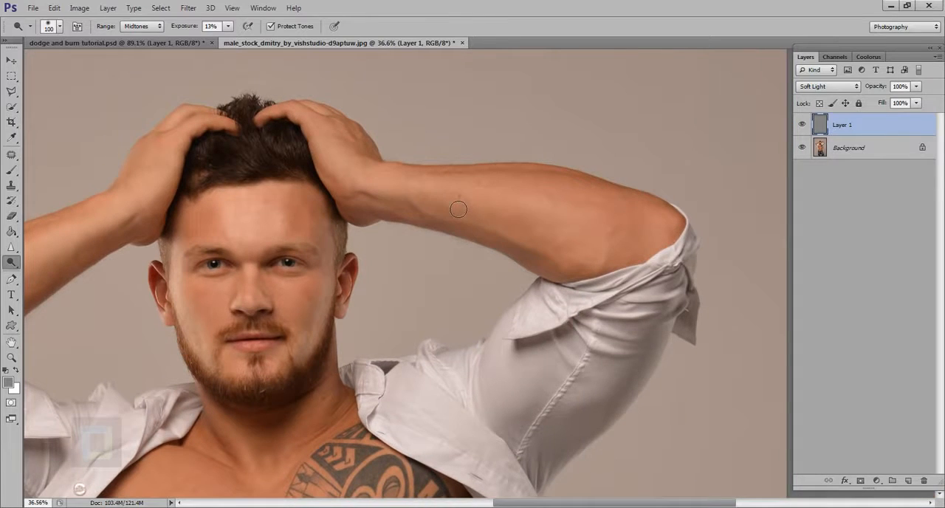
key(bracketright)
key(bracketright)
key(bracketright)
key(bracketright)
mouse_move(443, 204)
mouse_down()
mouse_move(605, 214)
mouse_move(494, 212)
mouse_move(650, 259)
mouse_move(503, 205)
mouse_move(618, 237)
mouse_up()
key(bracketleft)
key(bracketleft)
key(bracketleft)
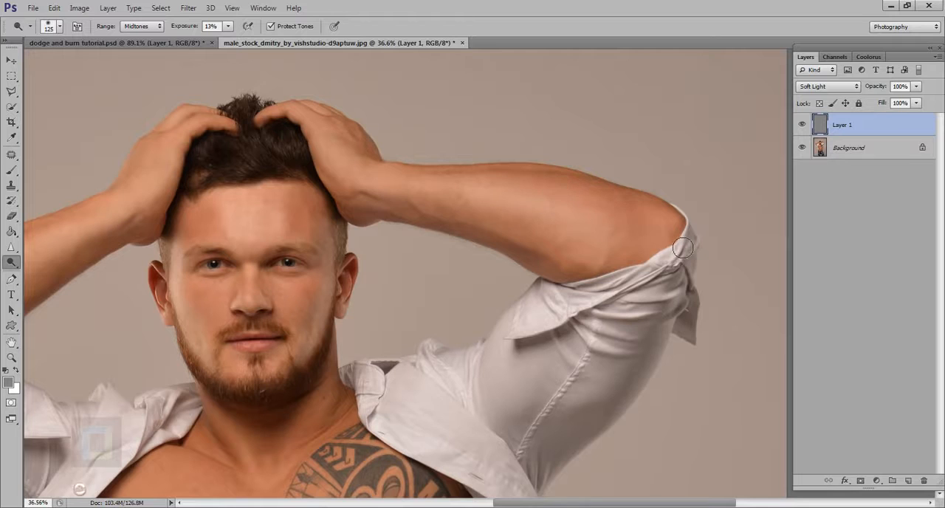
drag(681, 230, 667, 224)
- Touch up the hairline and the hair above the forehead with a 70 px brush
drag(231, 180, 308, 181)
key(bracketleft)
key(bracketleft)
key(bracketleft)
key(bracketleft)
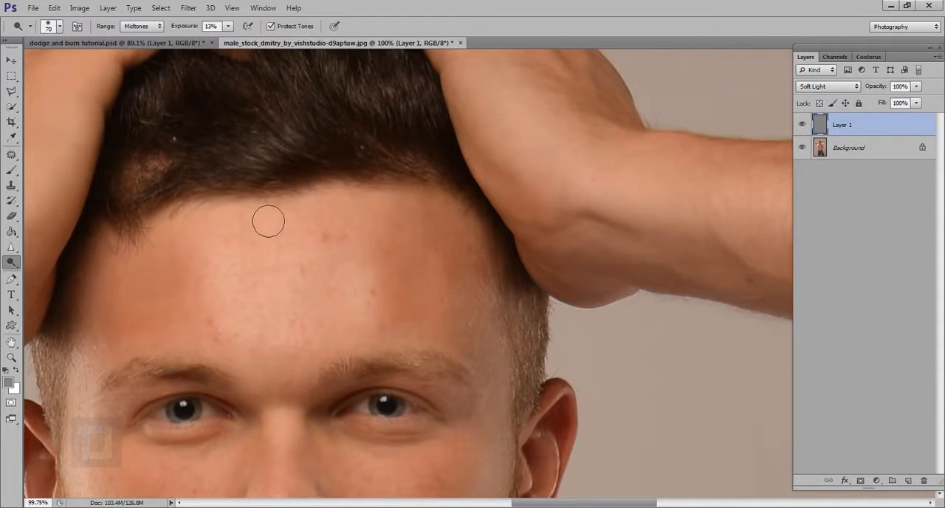
scroll(266, 219, up, 3)
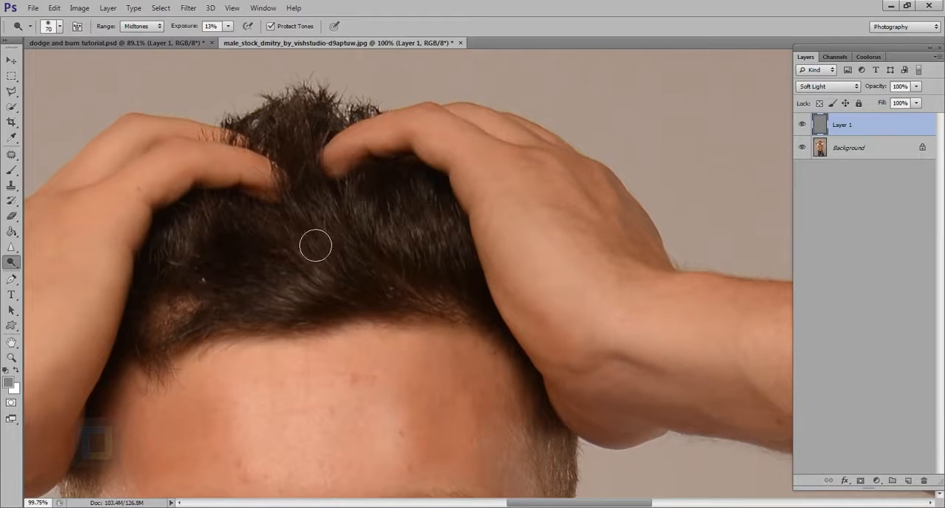
- Compare the whole upper body with Layer 1 hidden and shown
scroll(354, 234, down, 10)
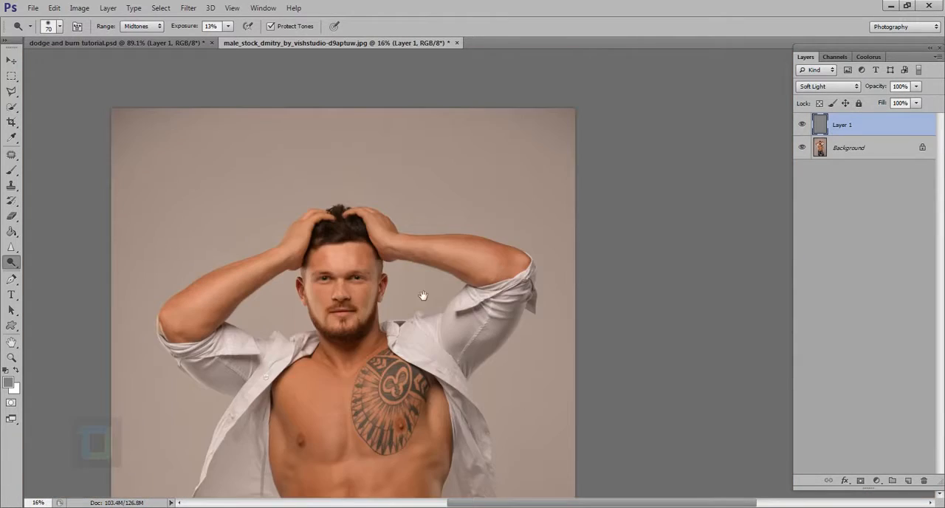
mouse_move(422, 297)
mouse_down()
mouse_move(441, 264)
mouse_move(508, 275)
mouse_up()
scroll(439, 277, up, 2)
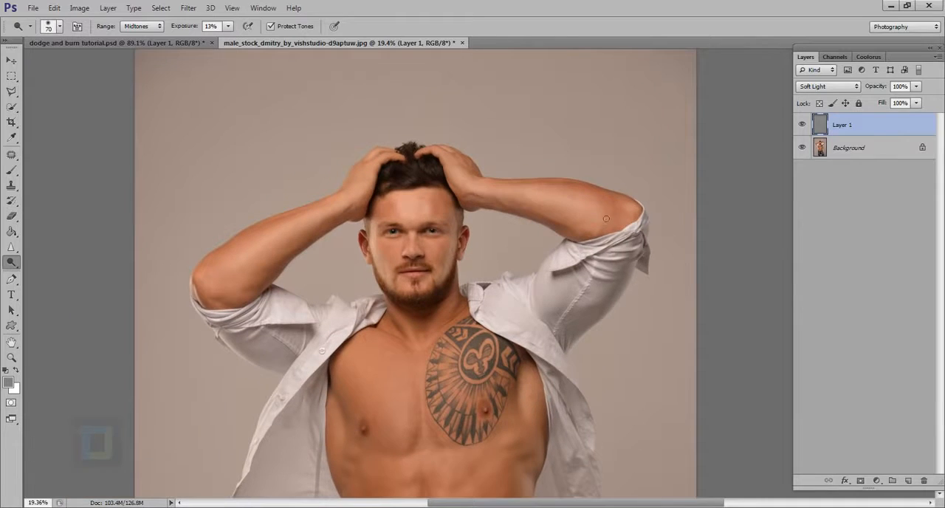
click(805, 124)
click(805, 126)
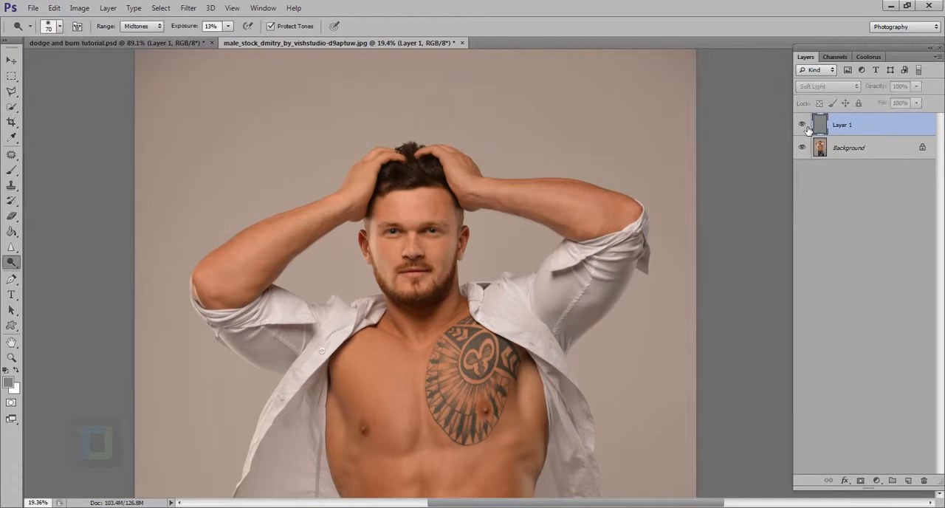
- Examine the chest and abdomen muscle contours, and enlarge the brush to 125 px over the chest
scroll(583, 296, up, 5)
drag(449, 349, 500, 139)
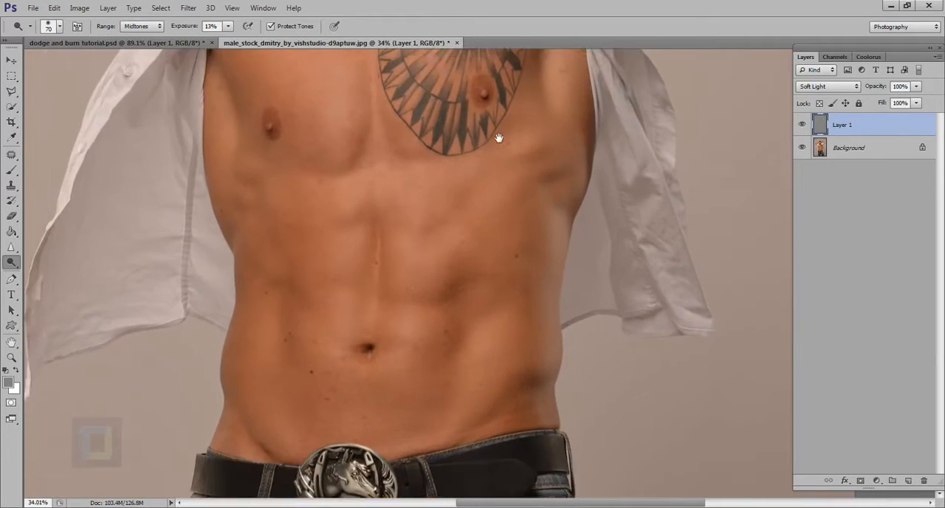
scroll(387, 347, down, 3)
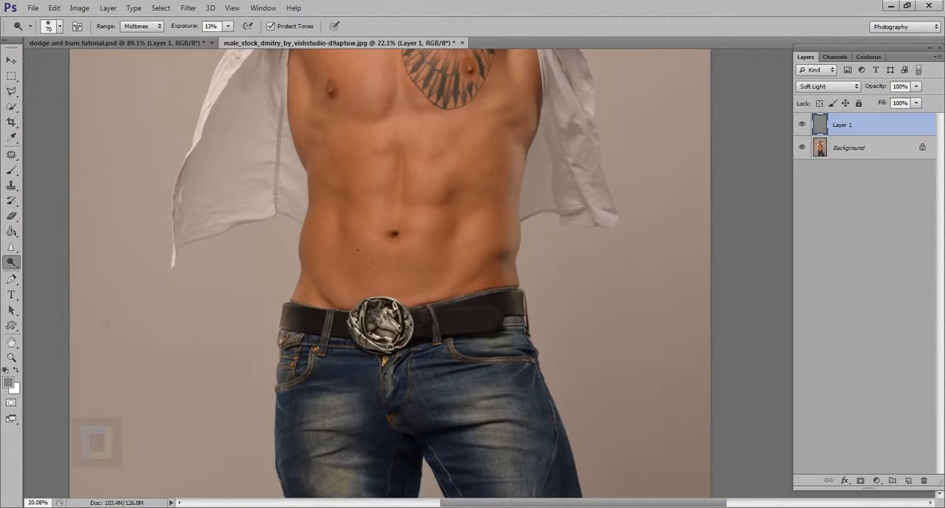
scroll(390, 347, down, 2)
scroll(480, 418, down, 1)
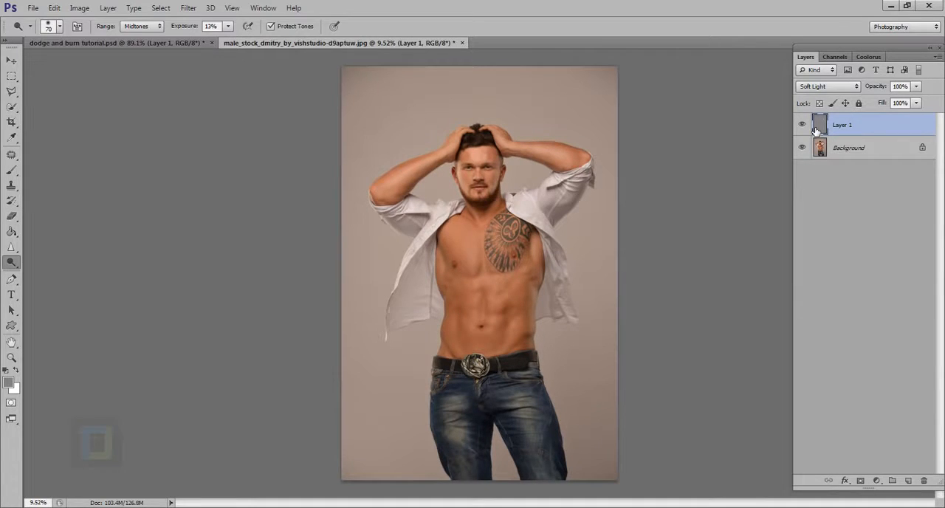
scroll(509, 293, up, 2)
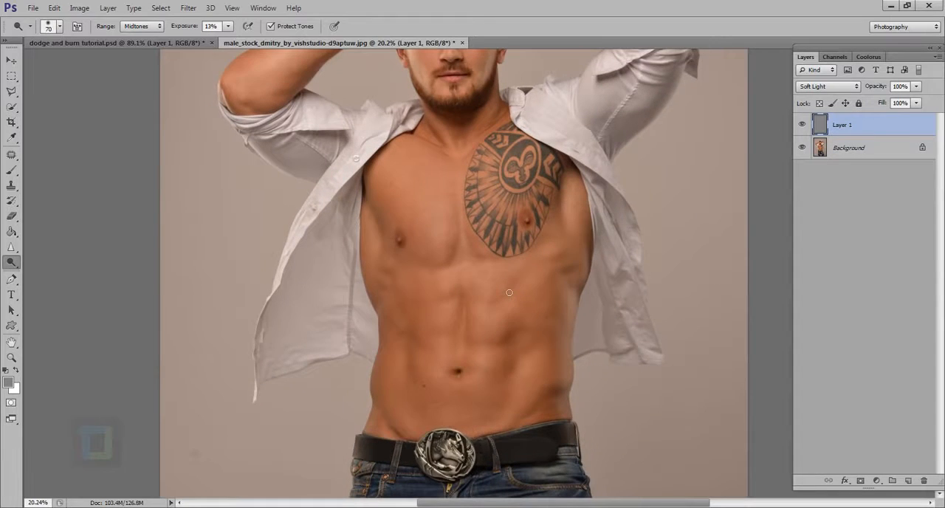
scroll(434, 237, up, 2)
scroll(433, 237, down, 2)
key(bracketright)
key(bracketright)
key(bracketright)
key(bracketright)
key(bracketright)
key(bracketright)
key(bracketright)
key(bracketright)
key(bracketright)
key(bracketright)
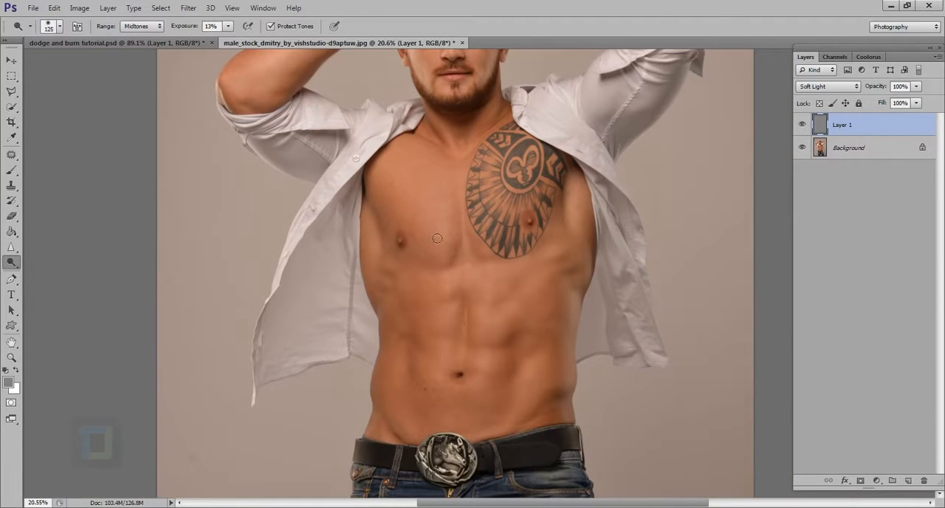
scroll(435, 238, up, 1)
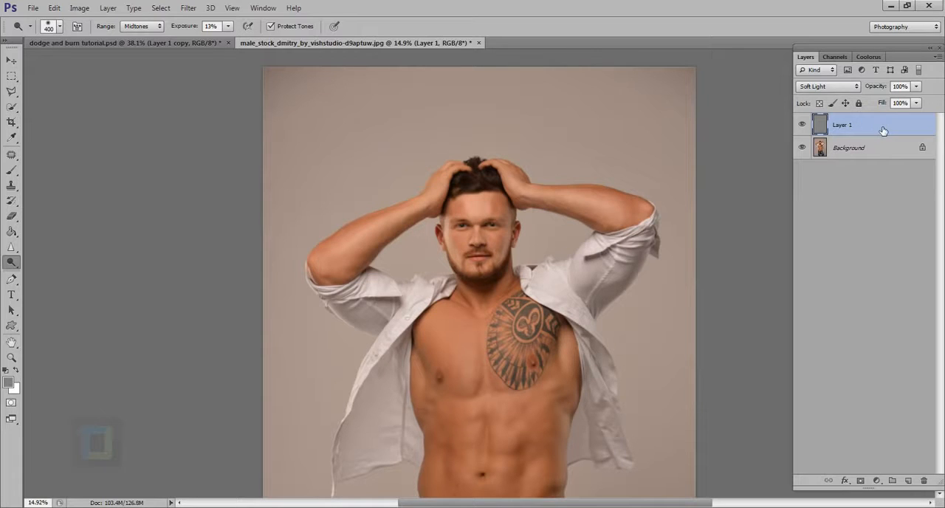
- Duplicate Layer 1 to intensify the dodge and burn effect
mouse_move(884, 130)
mouse_down()
mouse_move(878, 258)
mouse_move(878, 135)
mouse_up()
key(ctrl+j)
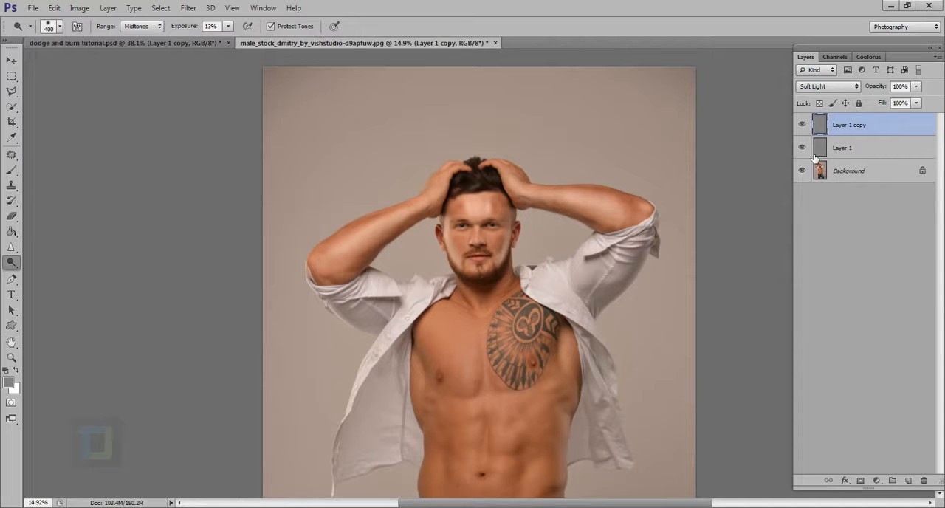
scroll(421, 201, up, 3)
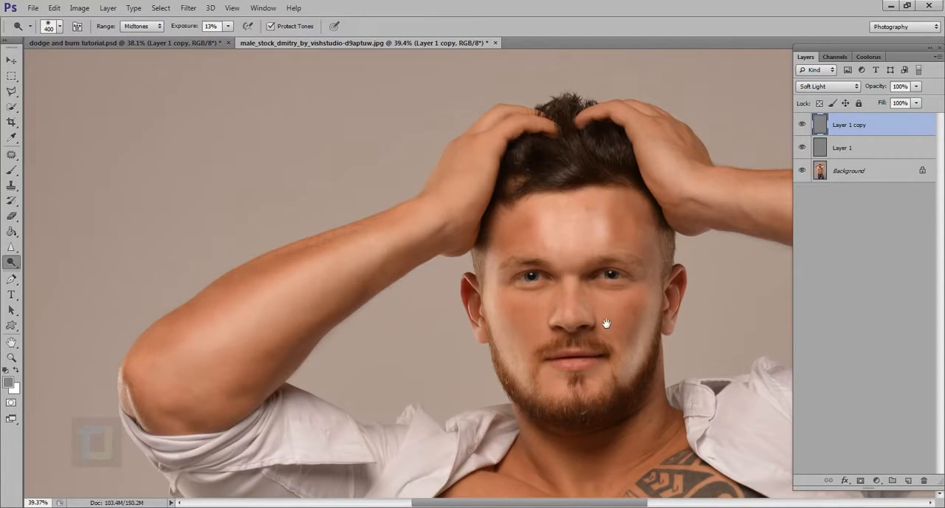
- Activate the Brush tool and lower the opacity of Layer 1 copy to 68%
drag(606, 327, 533, 292)
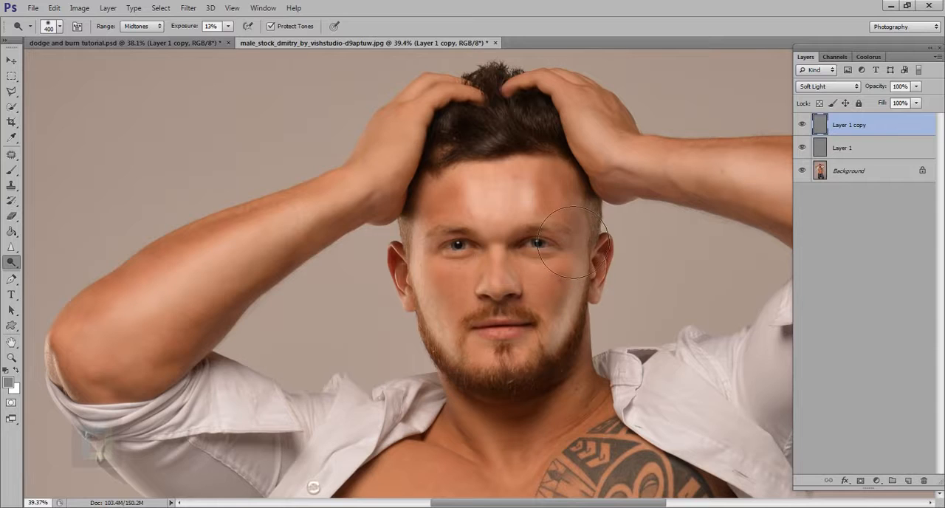
click(9, 172)
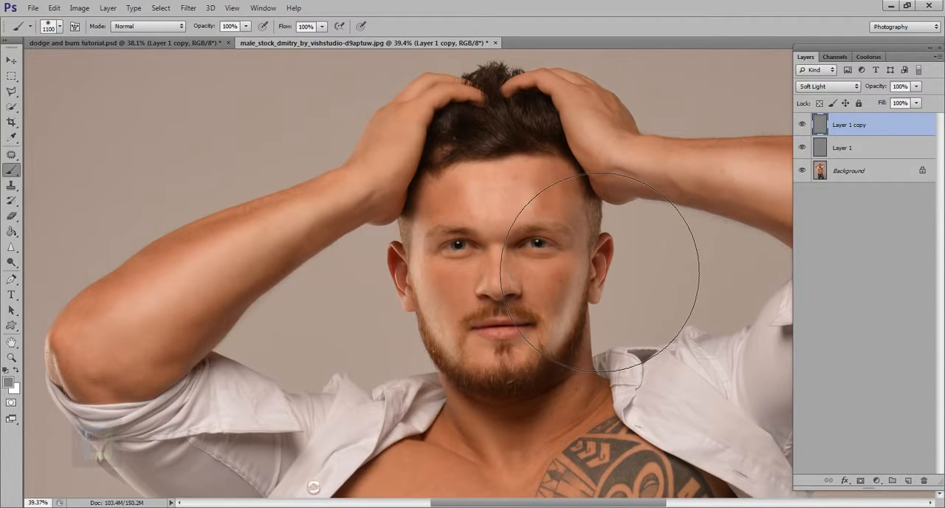
scroll(728, 310, down, 3)
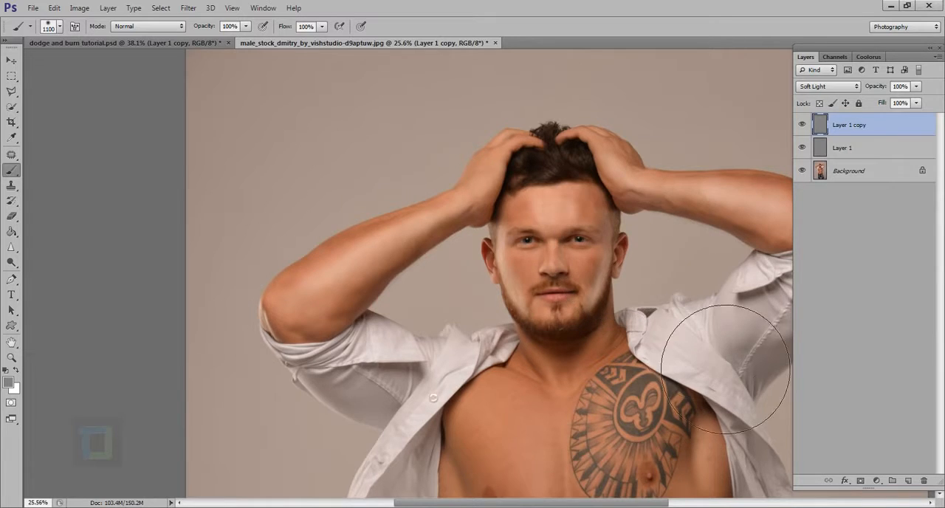
scroll(713, 356, down, 3)
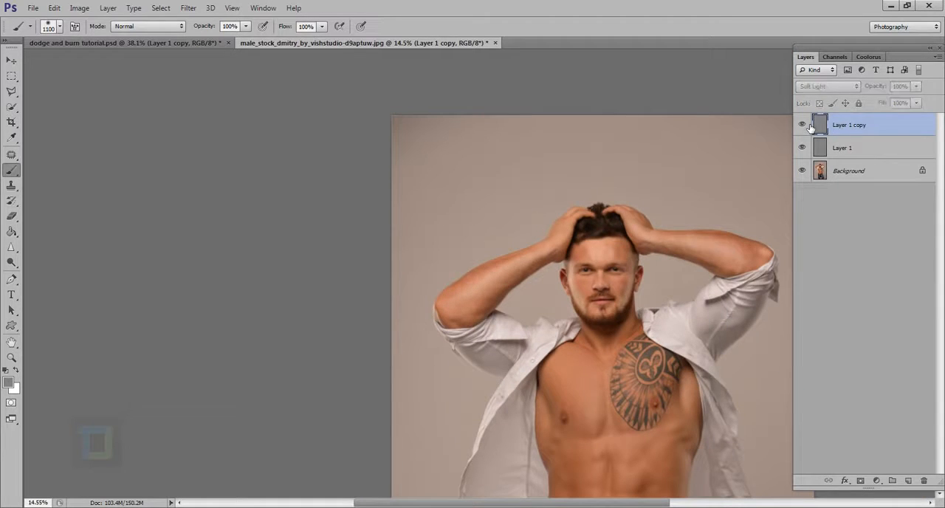
drag(889, 96, 863, 91)
- Examine the whole figure, torso and jeans, reducing the brush to 800 px and selecting Layer 1
scroll(559, 360, down, 5)
scroll(616, 380, up, 4)
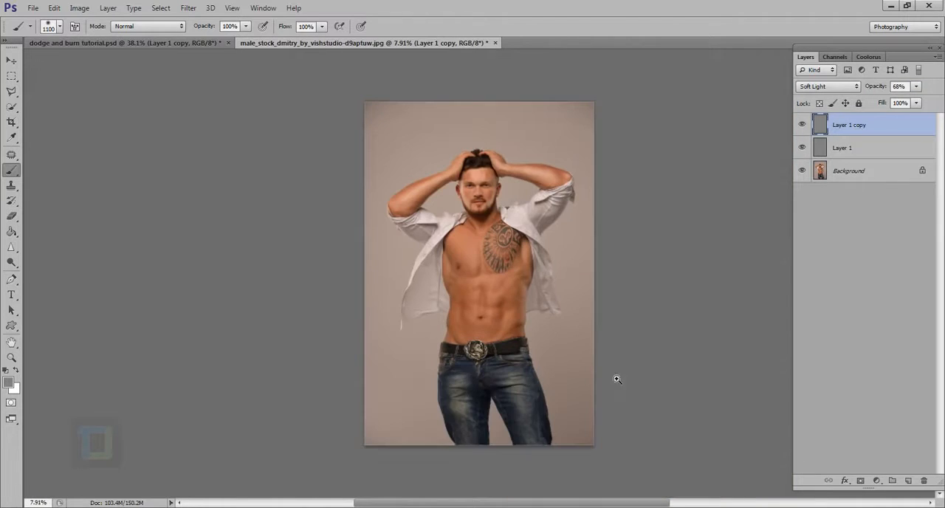
scroll(477, 248, up, 3)
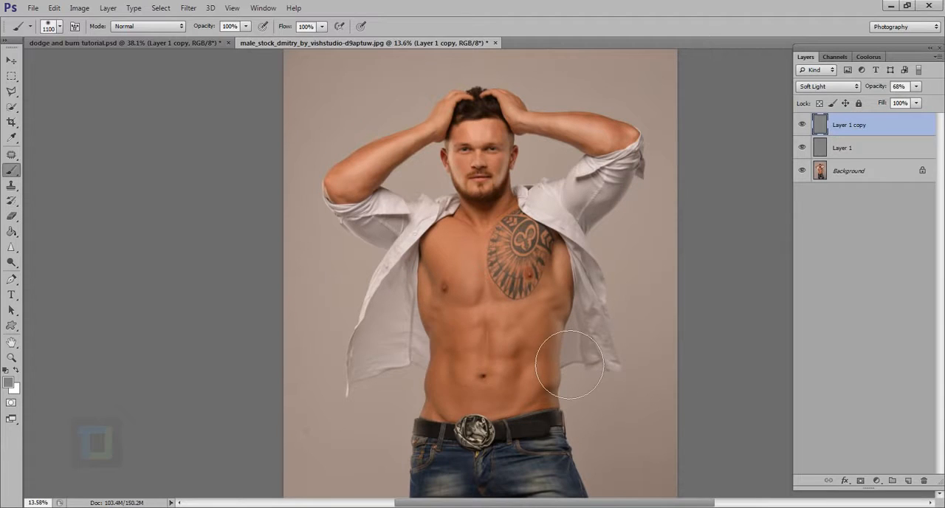
scroll(552, 348, down, 2)
scroll(552, 347, up, 4)
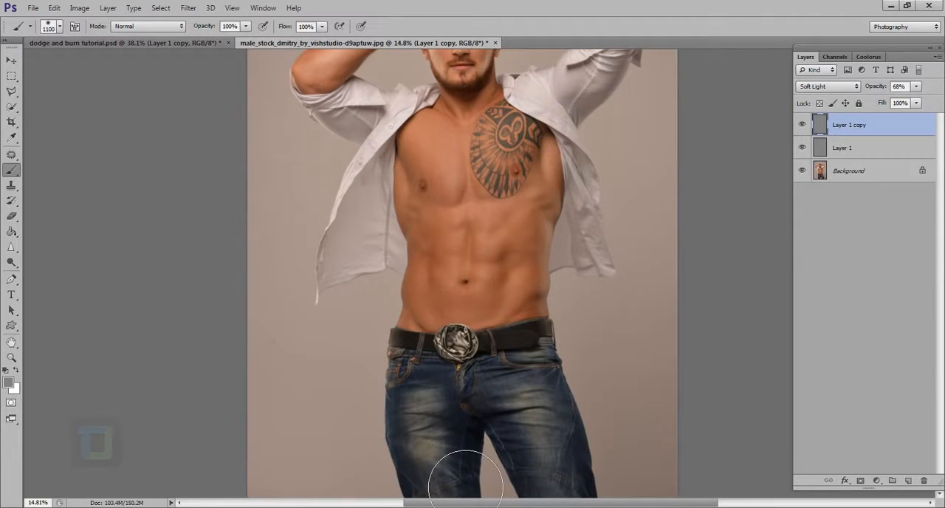
key(bracketleft)
key(bracketleft)
key(bracketleft)
click(883, 153)
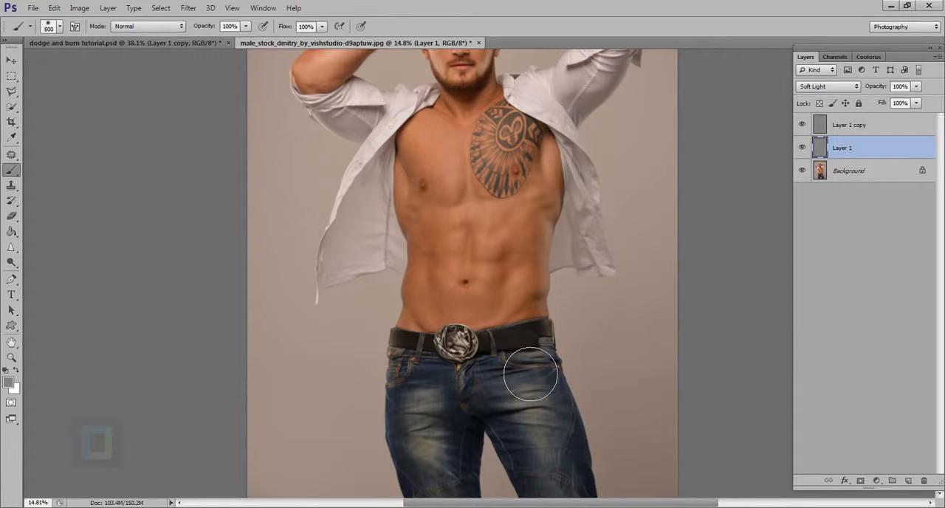
scroll(527, 390, down, 1)
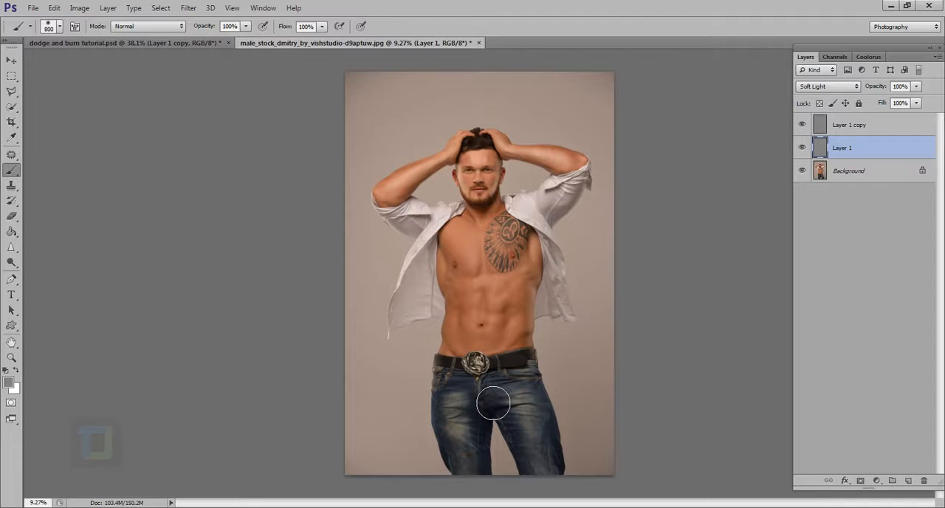
- Switch to dodge and burn tutorial.psd, hide Layer 1 copy and set Layer 1's blend mode to Normal
click(184, 41)
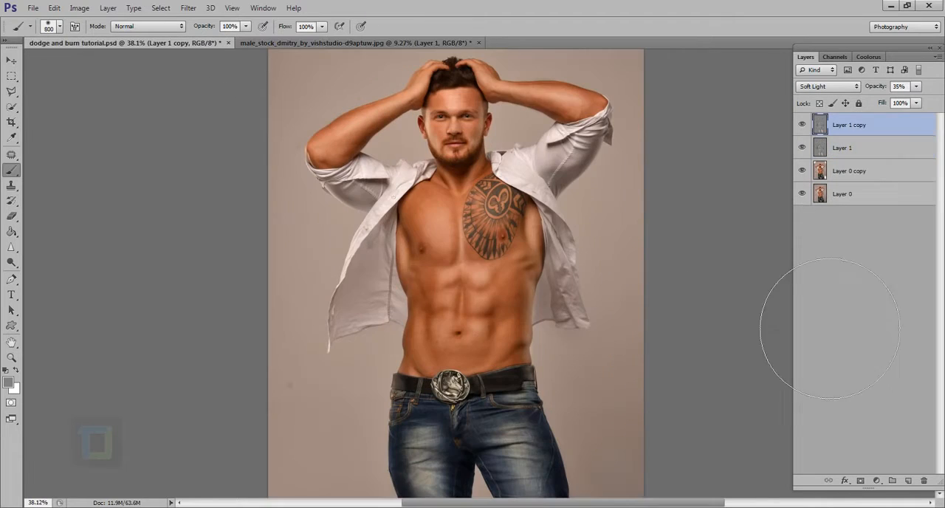
click(802, 125)
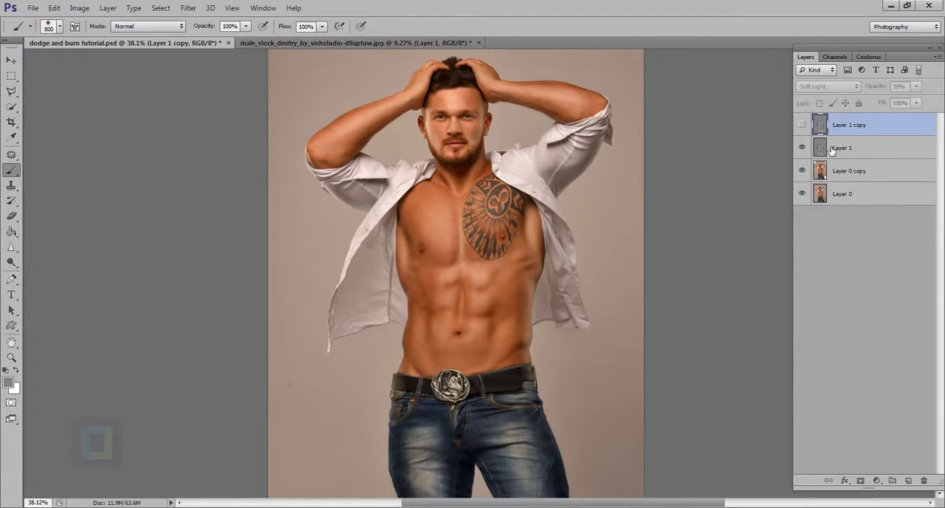
click(832, 149)
click(827, 87)
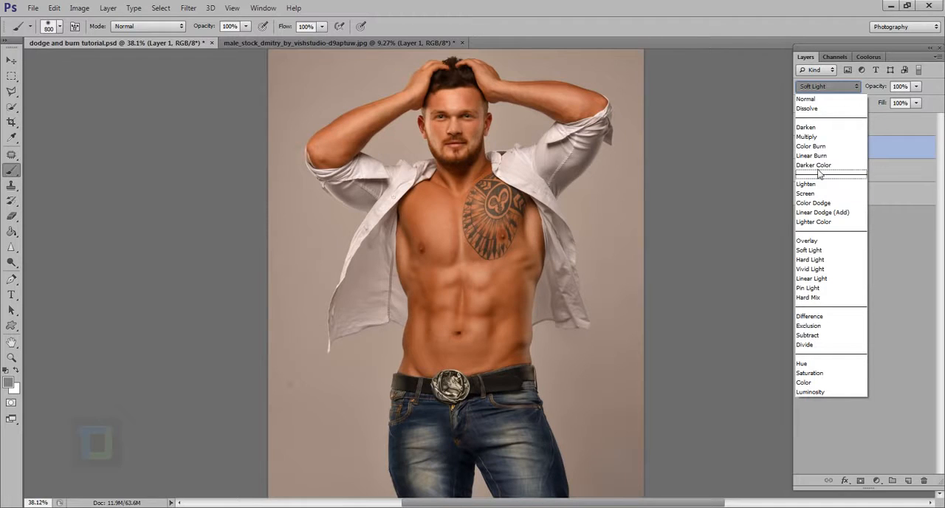
click(820, 99)
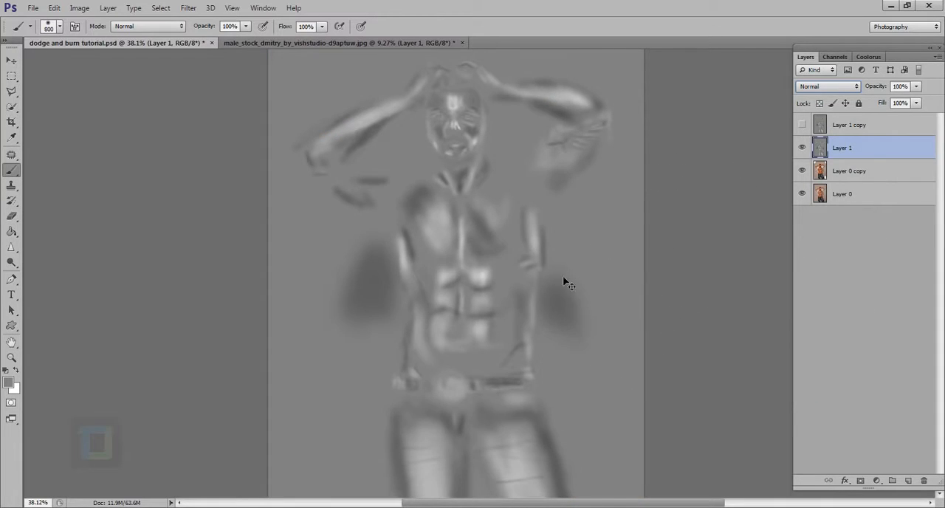
- Examine the dodge and burn strokes on Layer 1's gray fill in full-screen view
scroll(568, 314, down, 1)
key(f)
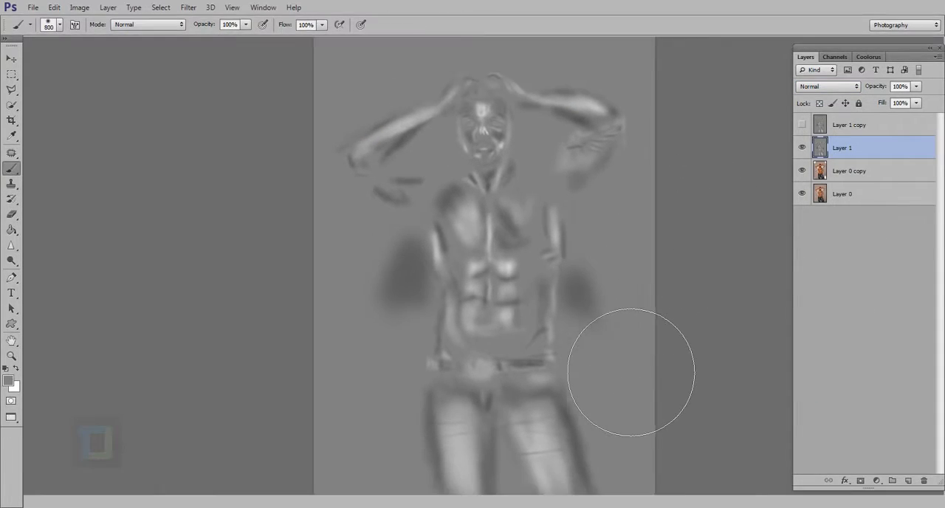
key(f)
key(z)
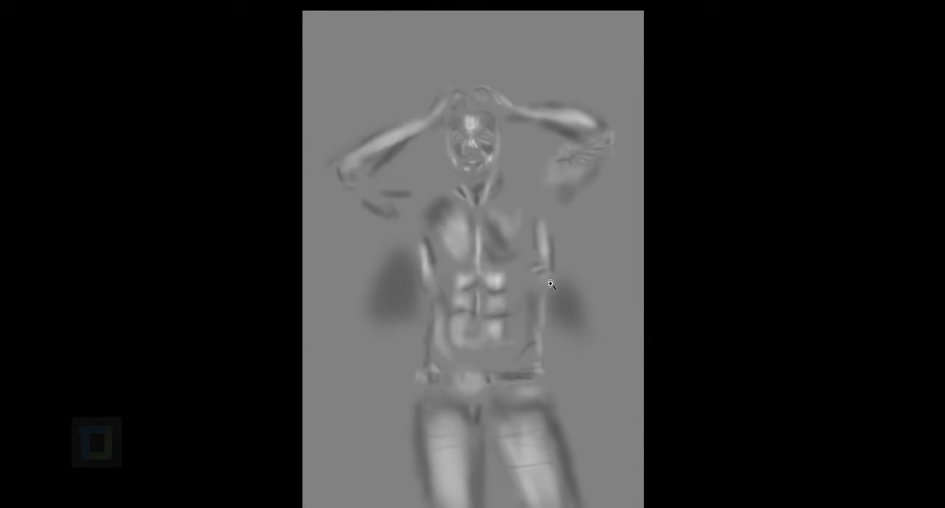
drag(551, 283, 559, 288)
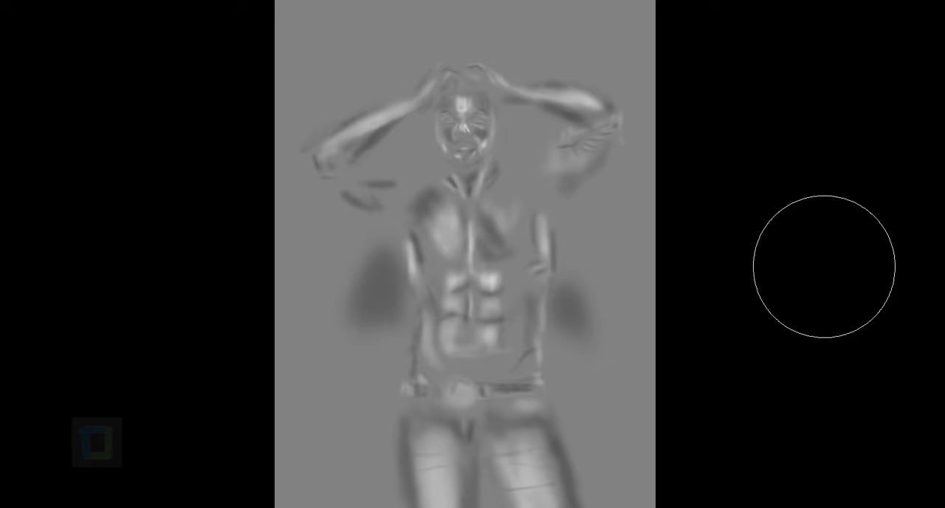
key(f)
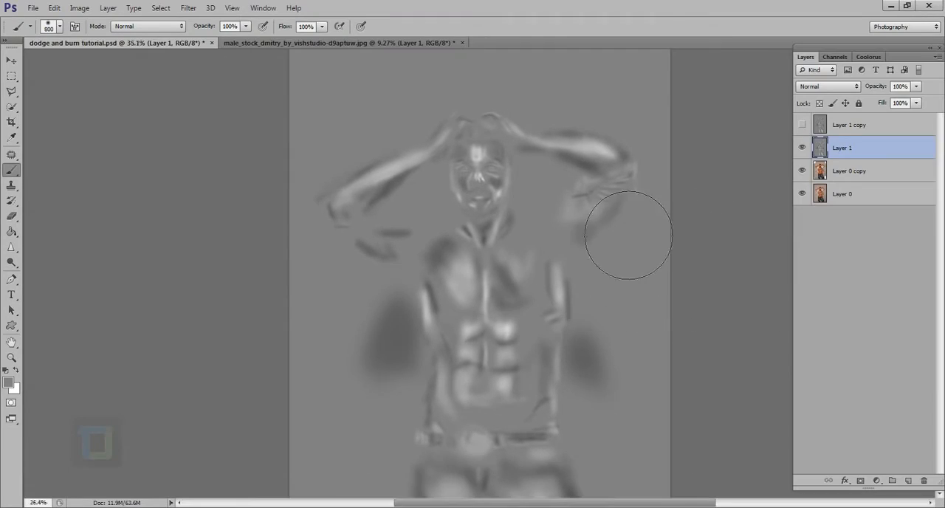
scroll(560, 222, down, 6)
scroll(515, 244, up, 2)
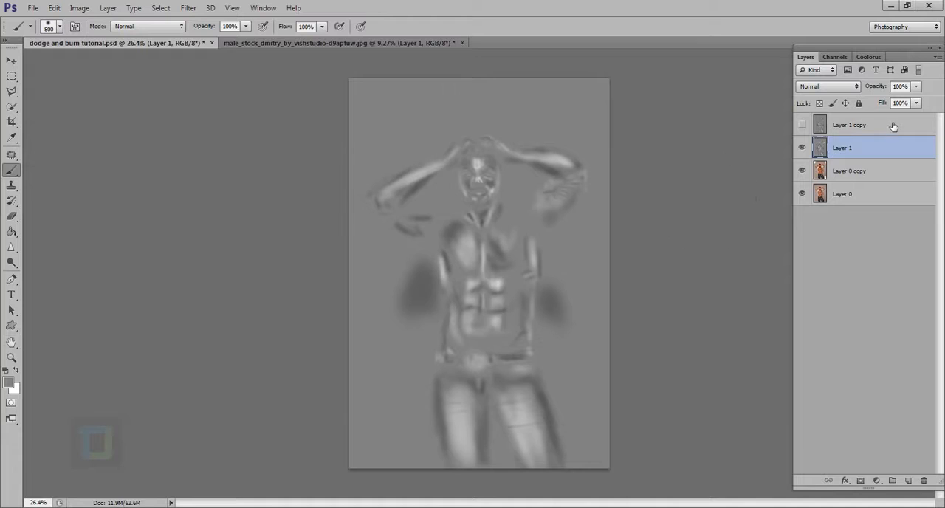
- Return Layer 1 to Soft Light and show Layer 1 copy again, leaving the copy selected
click(842, 87)
click(810, 251)
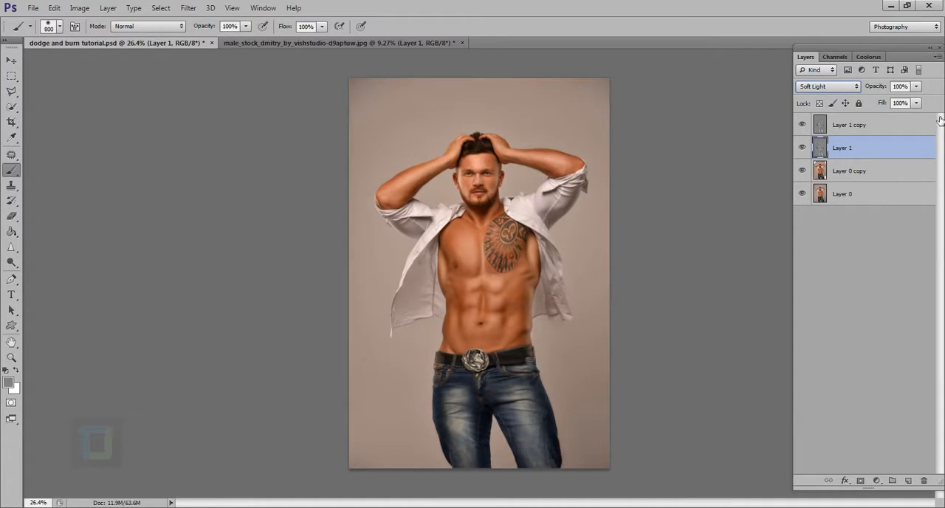
click(857, 135)
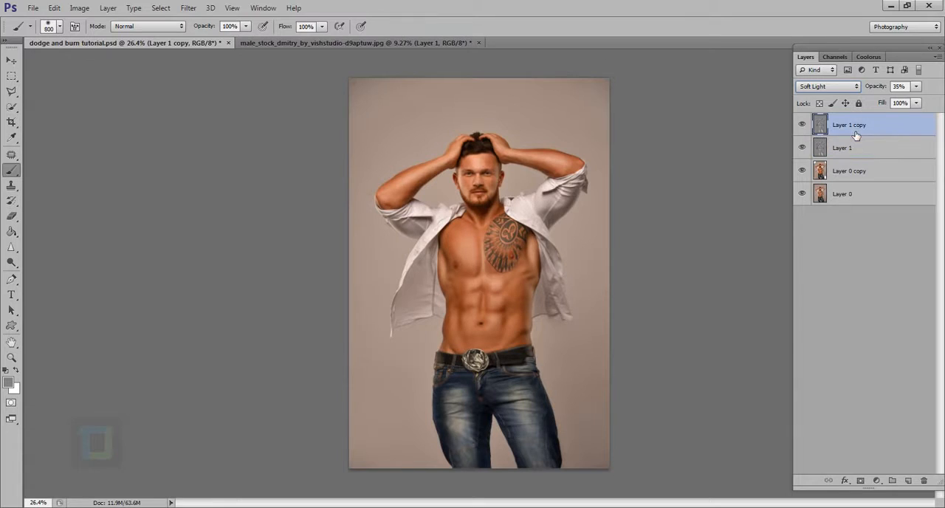
- Switch back to the male stock JPG, hide Layer 1 and Layer 1 copy, and duplicate the Background layer
click(288, 43)
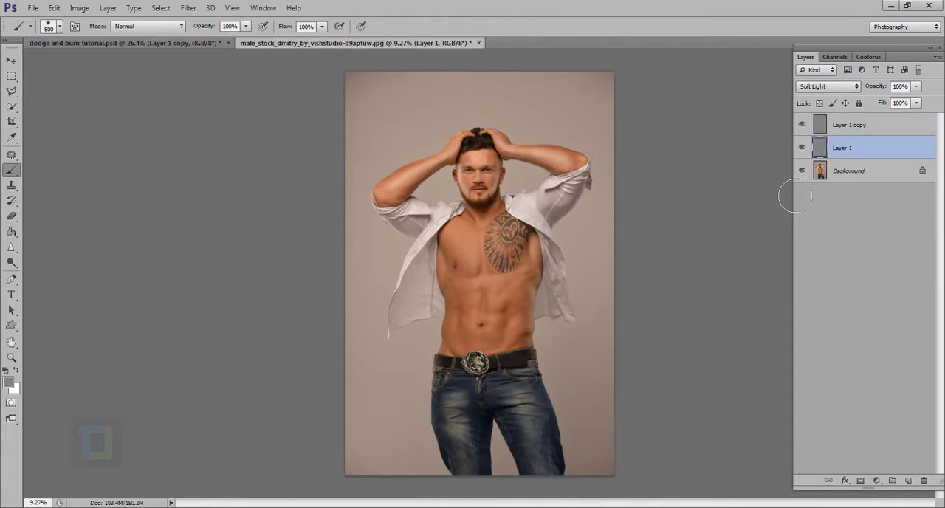
click(853, 133)
click(853, 181)
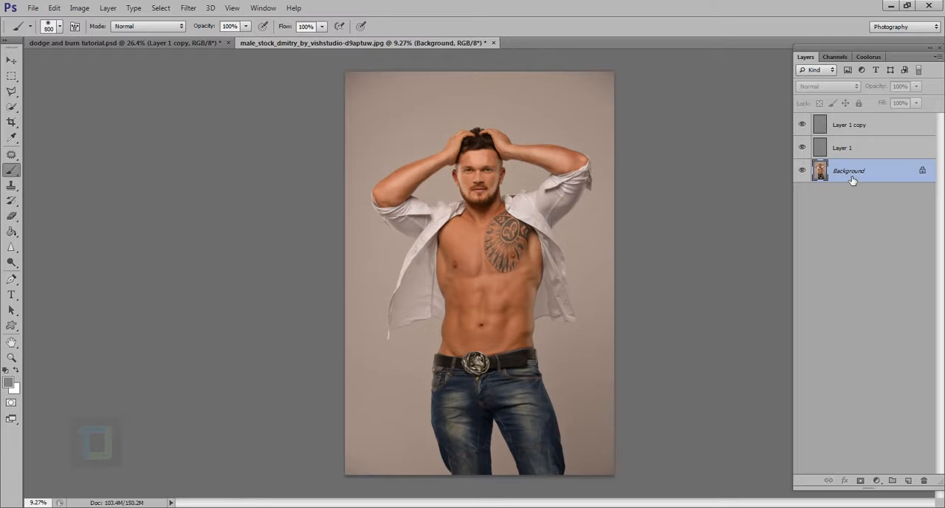
drag(803, 148, 802, 124)
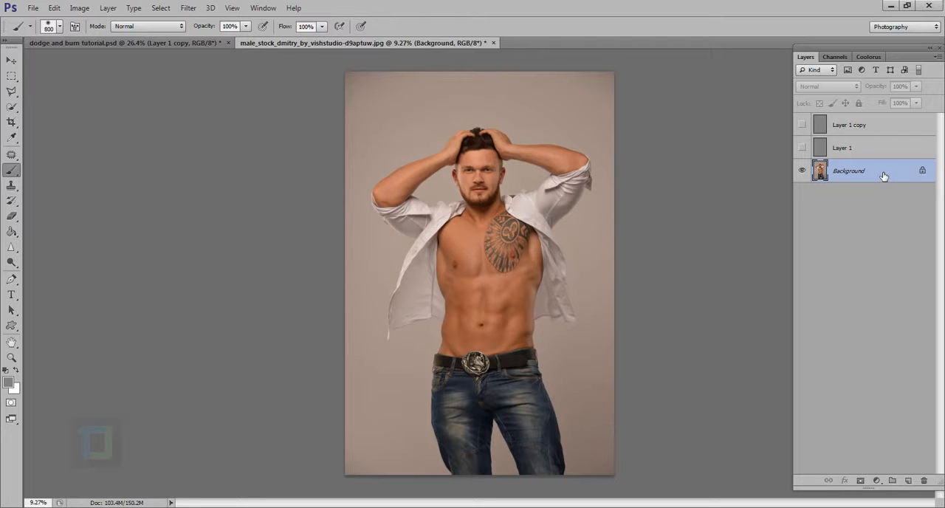
key(ctrl+j)
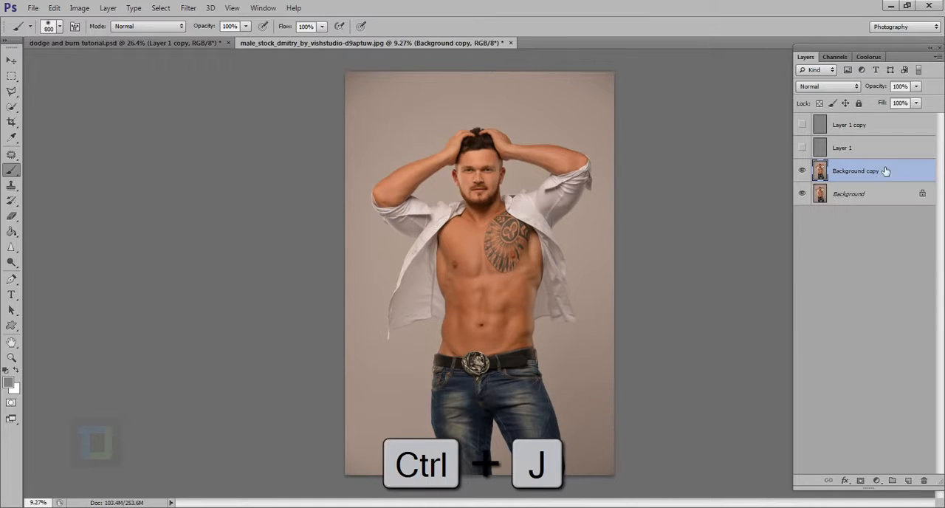
- Apply Shadows/Highlights to Background copy with shadows amount 3%, highlights amount 11%, color correction -16 and midtone contrast +43
click(79, 8)
mouse_move(80, 40)
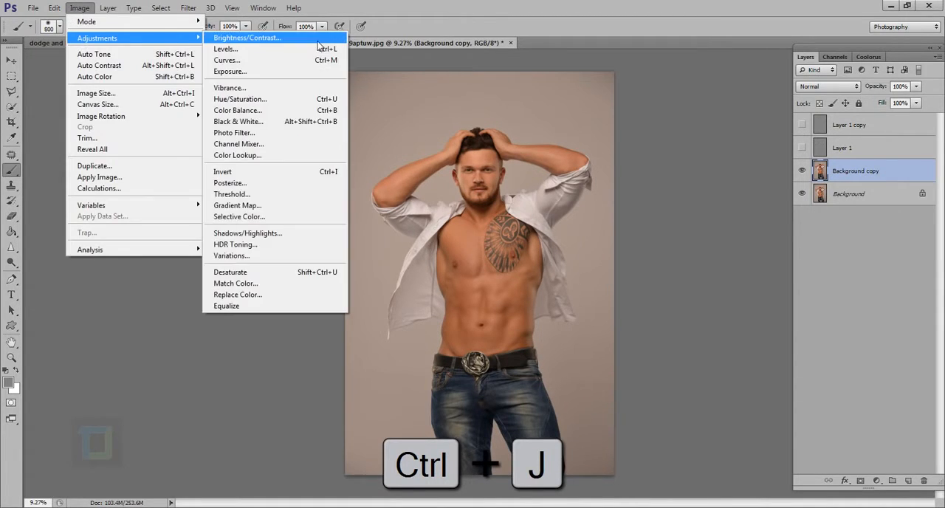
click(255, 234)
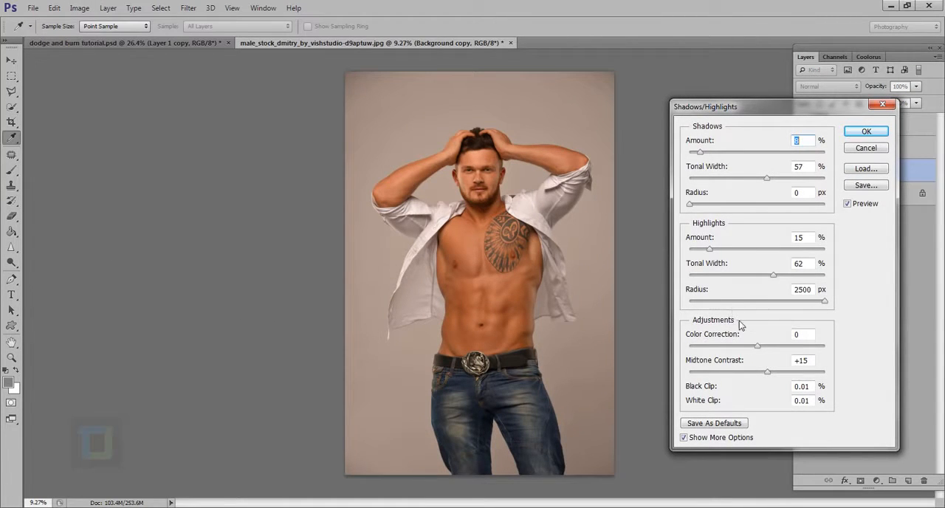
mouse_move(772, 378)
mouse_down()
mouse_move(800, 380)
mouse_move(786, 380)
mouse_up()
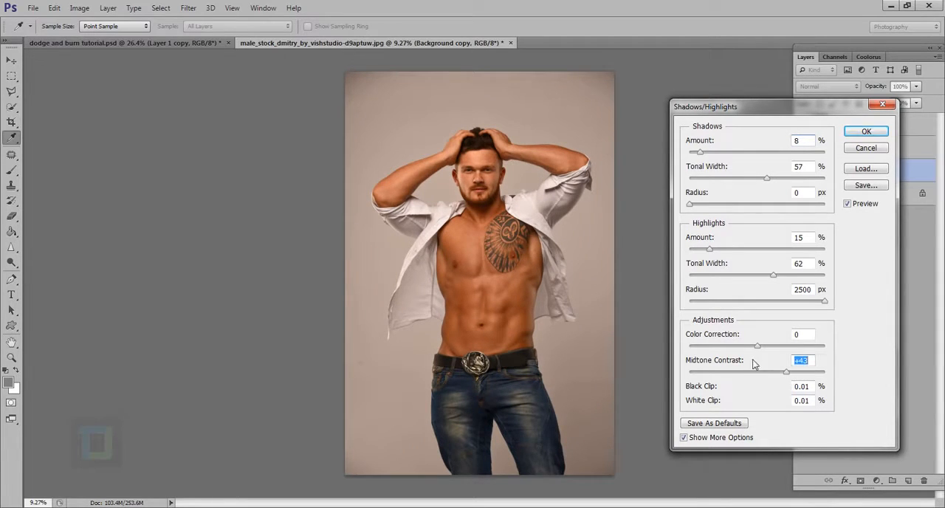
mouse_move(760, 348)
mouse_down()
mouse_move(752, 347)
mouse_move(782, 352)
mouse_move(737, 358)
mouse_move(749, 357)
mouse_up()
mouse_move(710, 253)
mouse_down()
mouse_move(728, 252)
mouse_move(692, 253)
mouse_move(714, 252)
mouse_move(705, 253)
mouse_up()
mouse_move(698, 153)
mouse_down()
mouse_move(711, 155)
mouse_move(698, 158)
mouse_up()
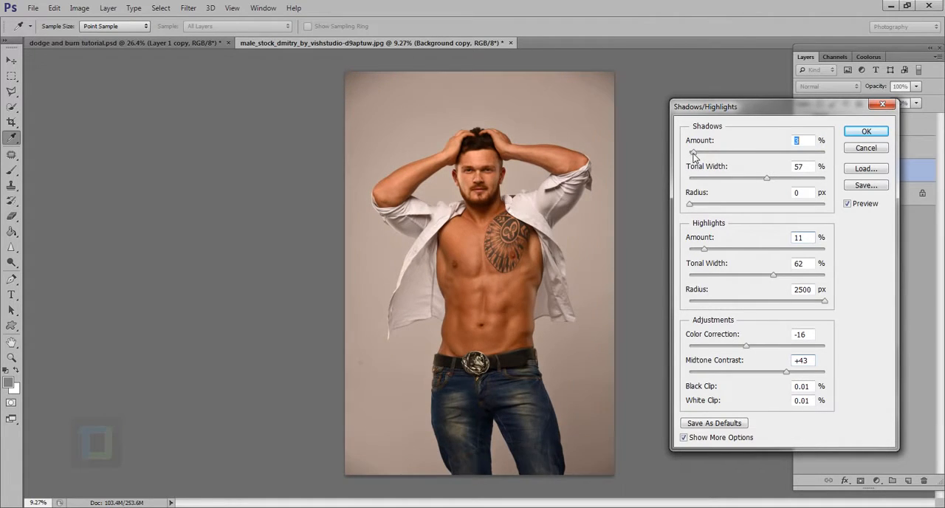
click(867, 131)
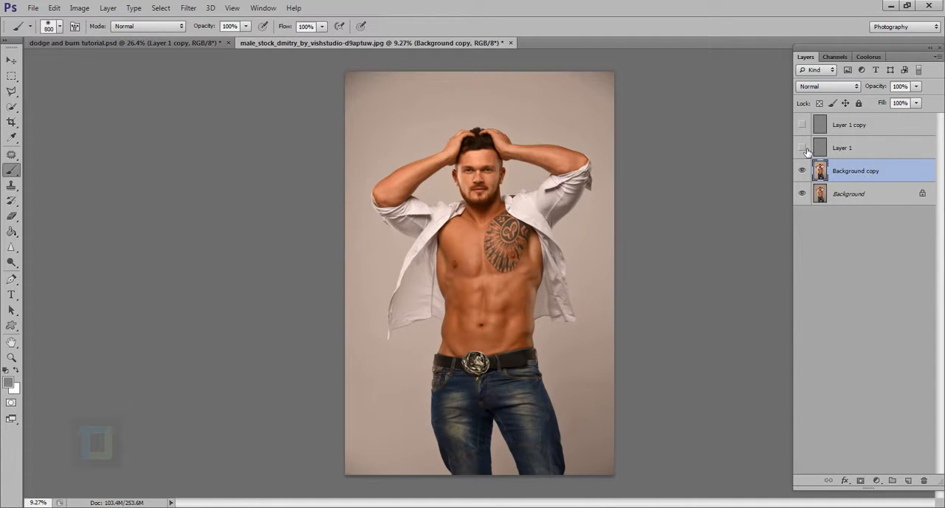
- Show Layer 1 and Layer 1 copy again, and compare the face and upper body with Background copy hidden and shown
click(802, 125)
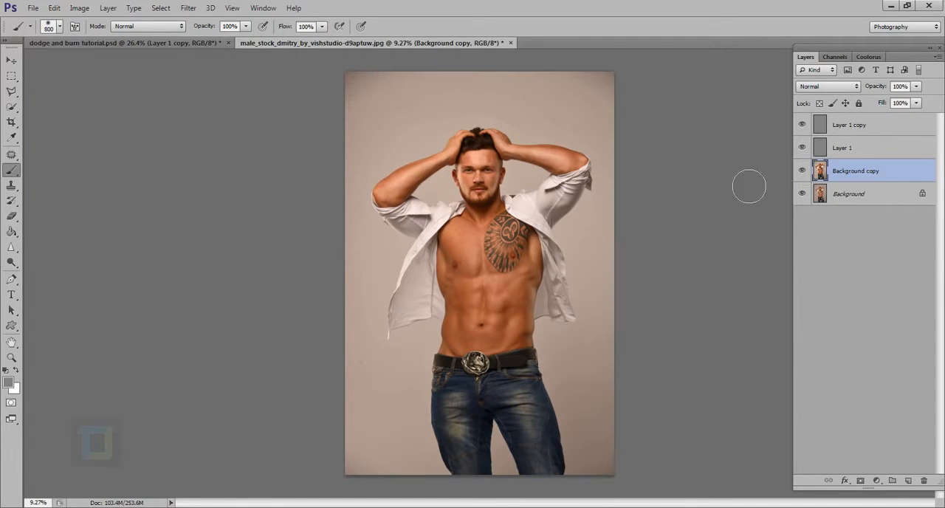
drag(421, 113, 514, 167)
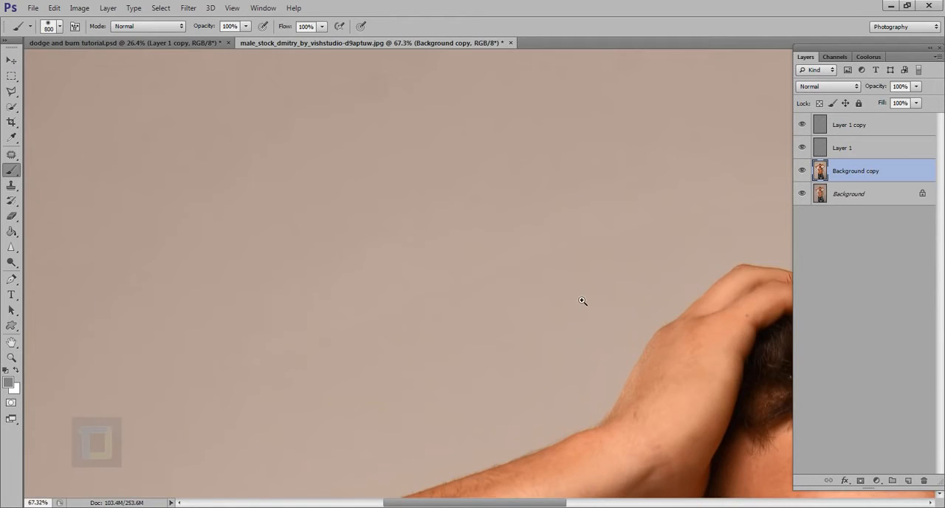
drag(583, 301, 552, 303)
drag(643, 370, 656, 378)
drag(656, 377, 469, 268)
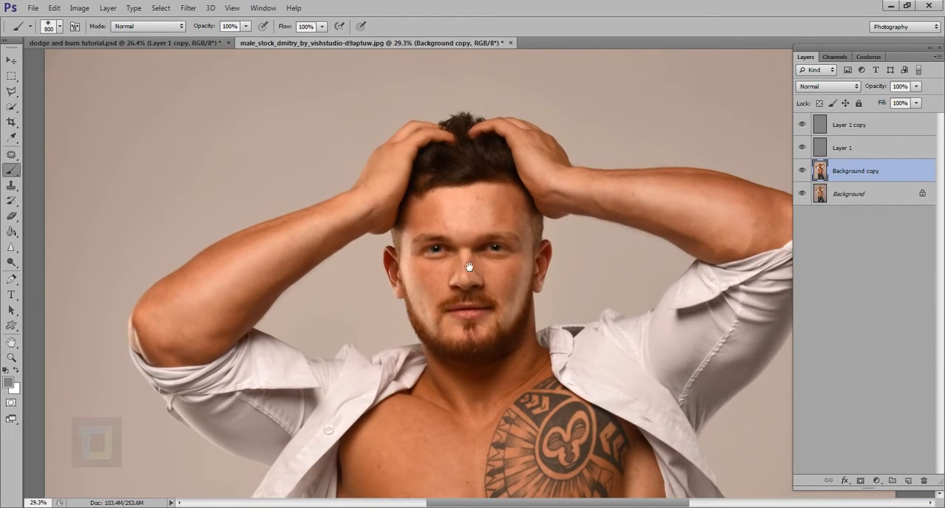
click(802, 171)
click(804, 170)
click(803, 170)
click(803, 171)
scroll(580, 255, down, 5)
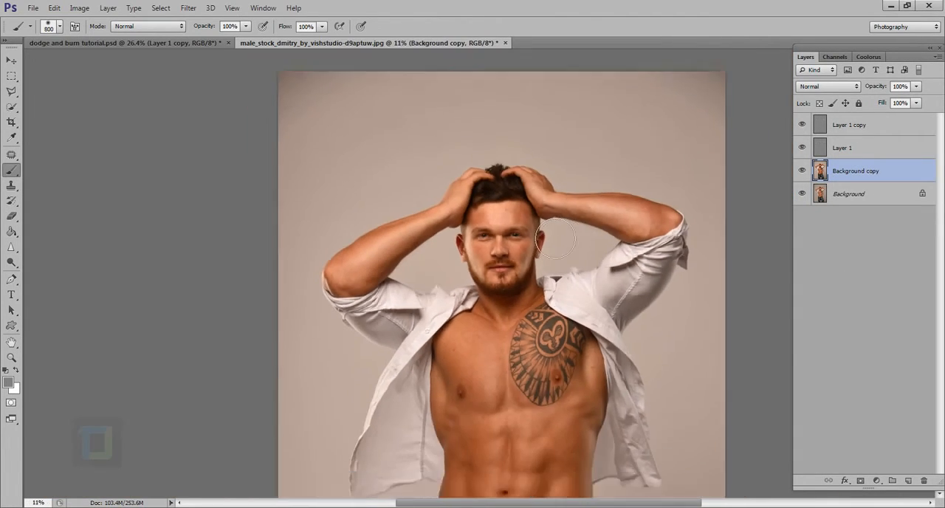
scroll(568, 240, down, 1)
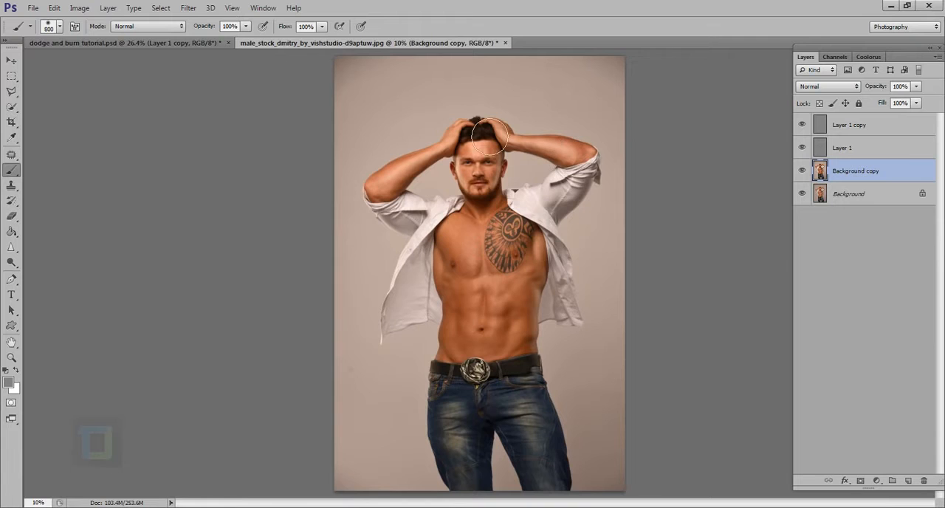
- Compare the whole portrait with both gray layers and Background copy hidden and shown
drag(803, 147, 802, 124)
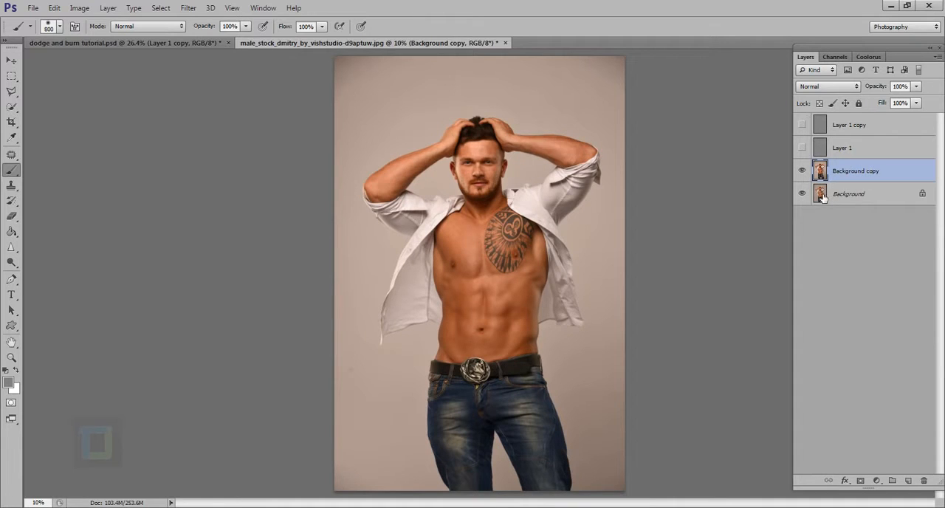
click(803, 173)
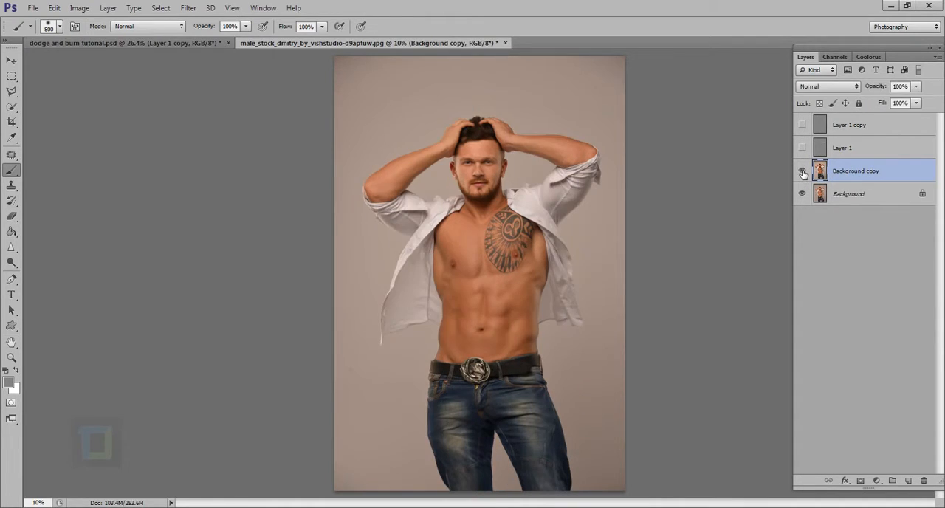
click(803, 172)
drag(803, 148, 804, 125)
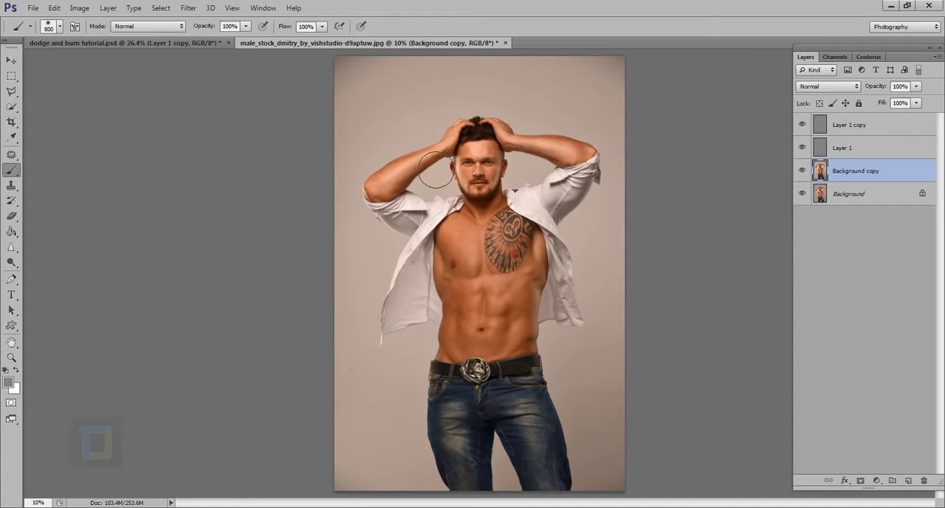
scroll(478, 140, up, 2)
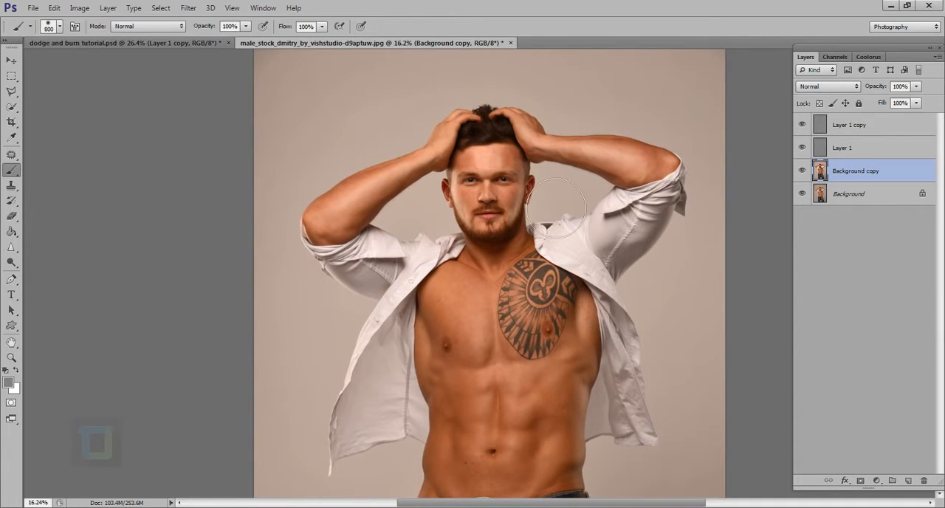